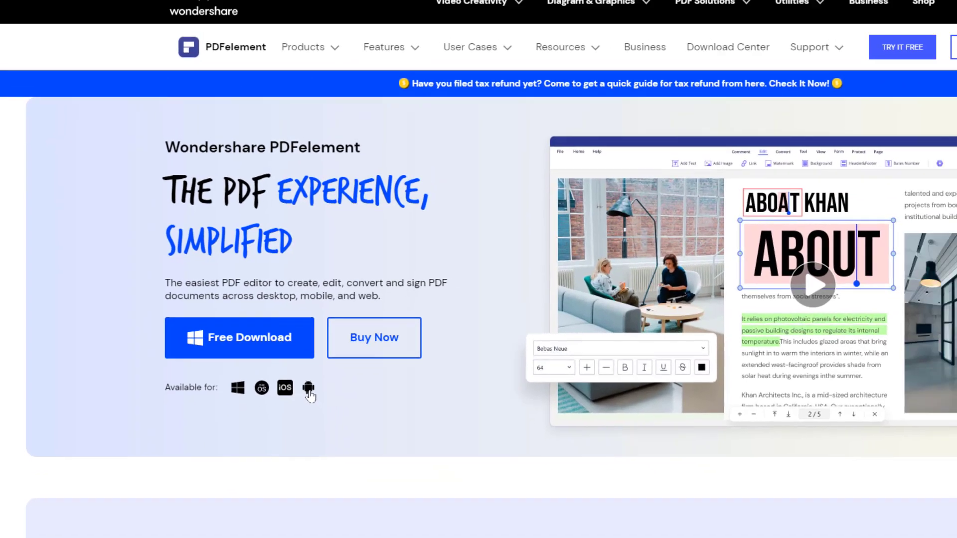
{"action": "scroll", "coordinate": [238, 357], "scroll_direction": "down", "scroll_amount": 2}
{"action": "scroll", "coordinate": [239, 357], "scroll_direction": "down", "scroll_amount": 1}
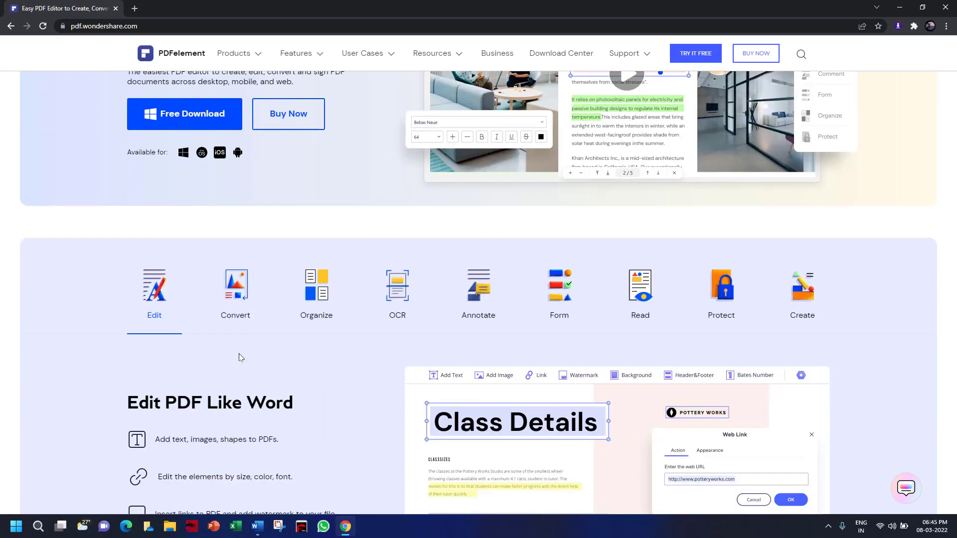
{"action": "scroll", "coordinate": [239, 358], "scroll_direction": "down", "scroll_amount": 2}
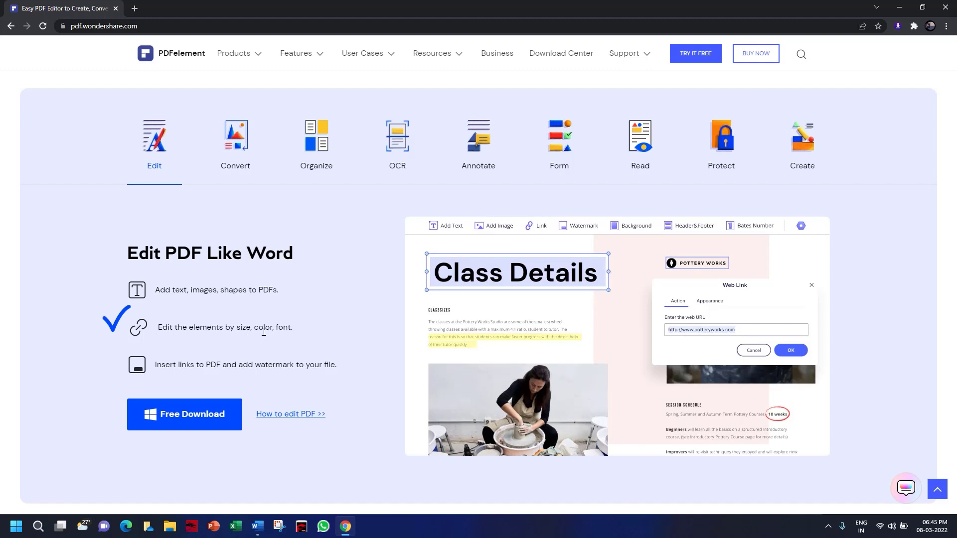
Browse the website's Convert, Organize, OCR, Form, Read and Create feature sections.
{"action": "left_click", "coordinate": [244, 160]}
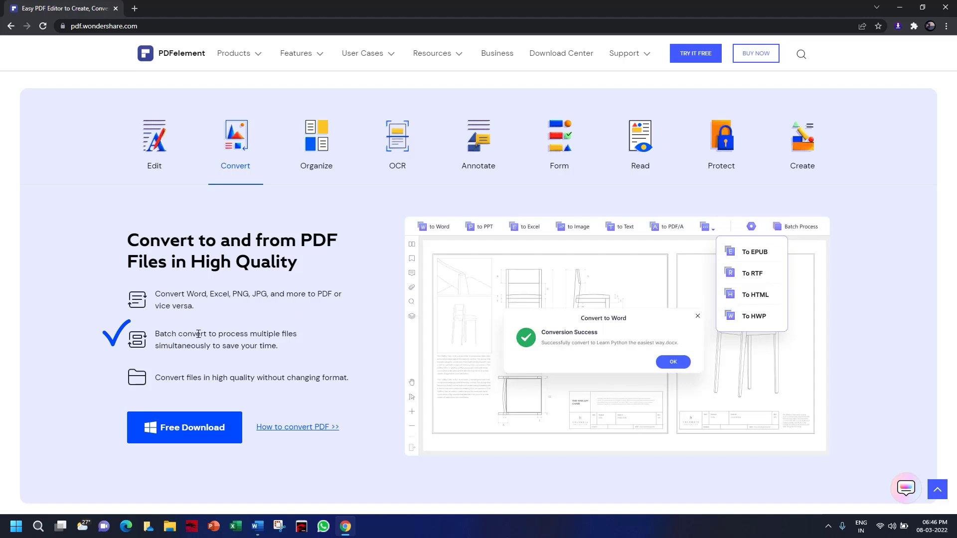
{"action": "left_click", "coordinate": [311, 171]}
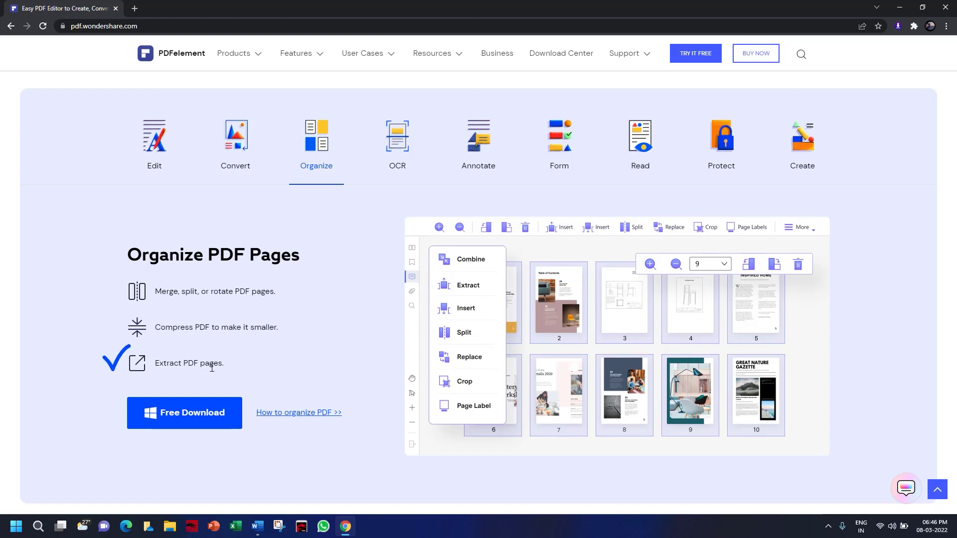
{"action": "left_click", "coordinate": [393, 149]}
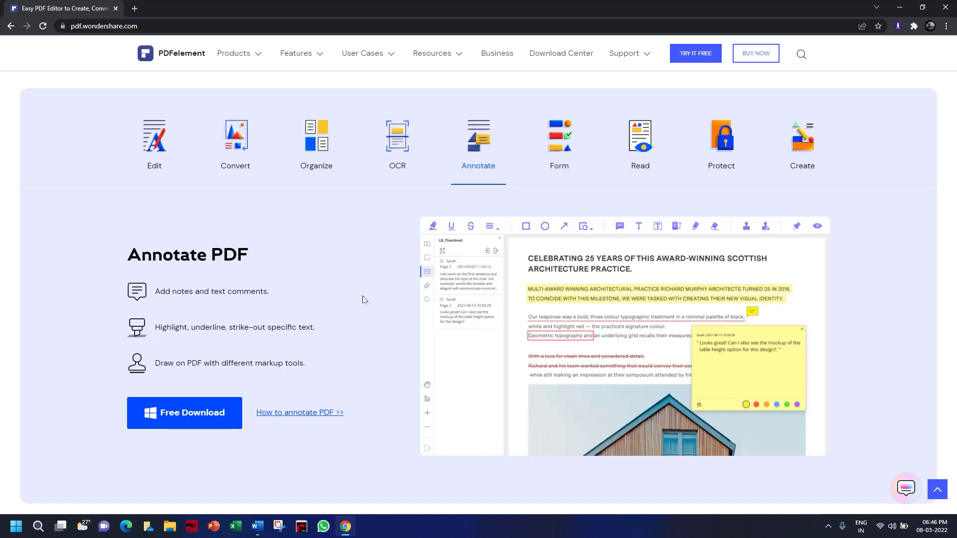
{"action": "left_click", "coordinate": [561, 153]}
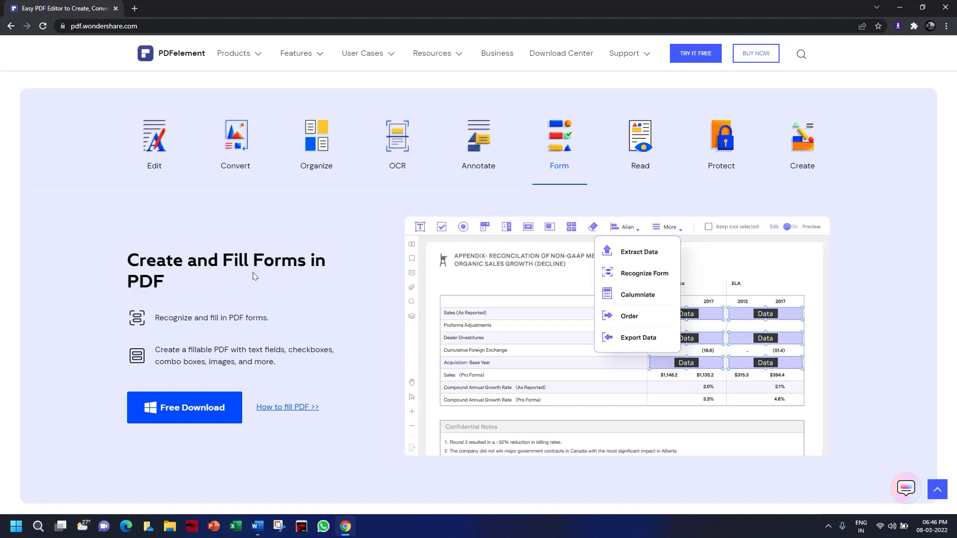
{"action": "left_click", "coordinate": [639, 146]}
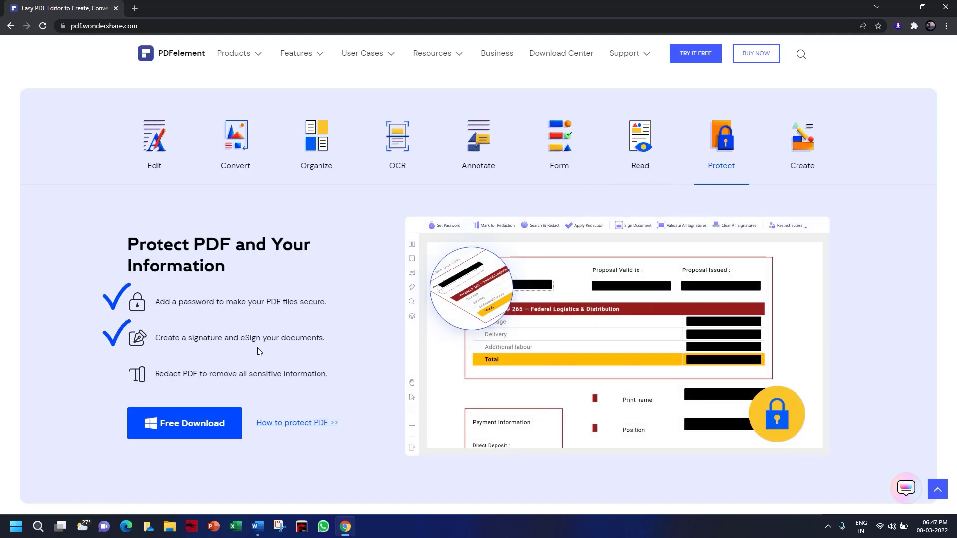
{"action": "left_click", "coordinate": [802, 145]}
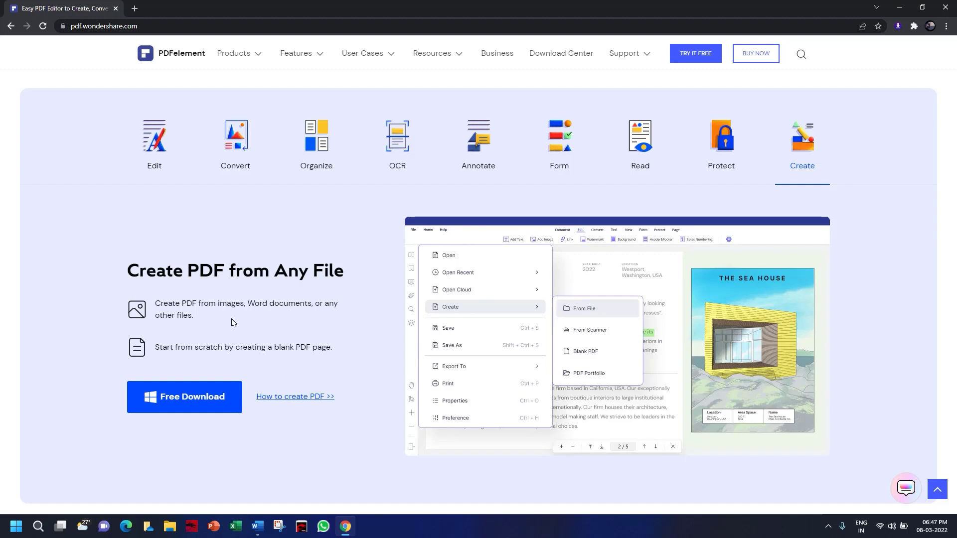
Download the Windows installer, install PDFelement and launch it.
{"action": "left_click", "coordinate": [184, 403]}
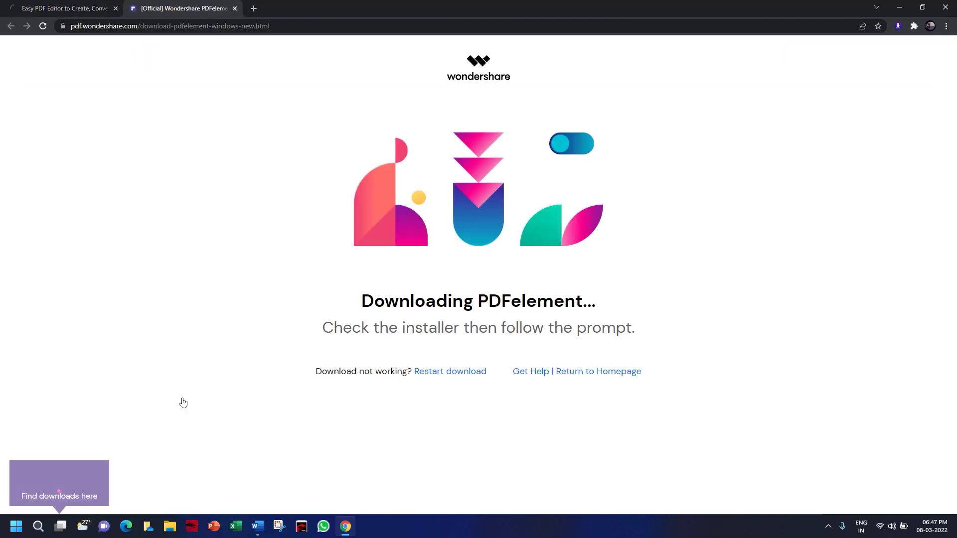
{"action": "left_click", "coordinate": [63, 500]}
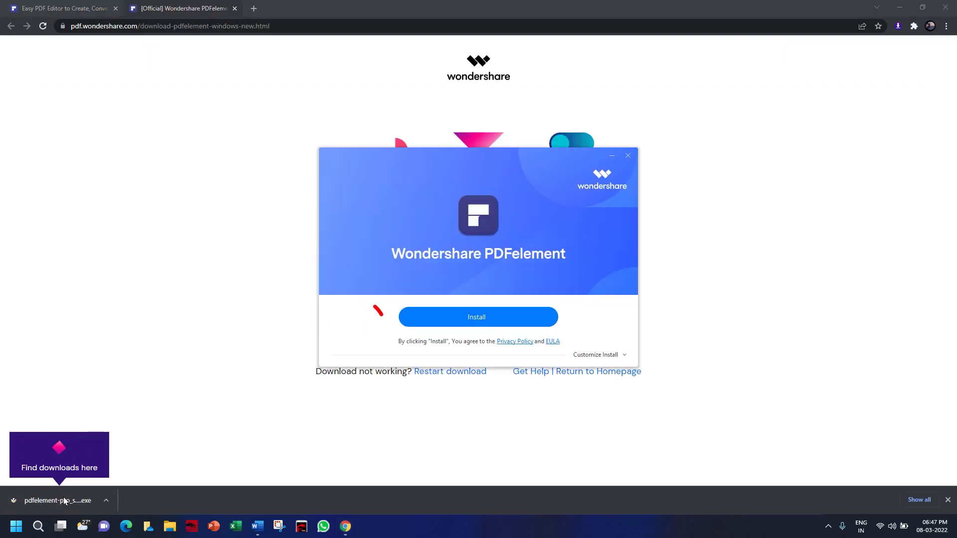
{"action": "left_click", "coordinate": [474, 319]}
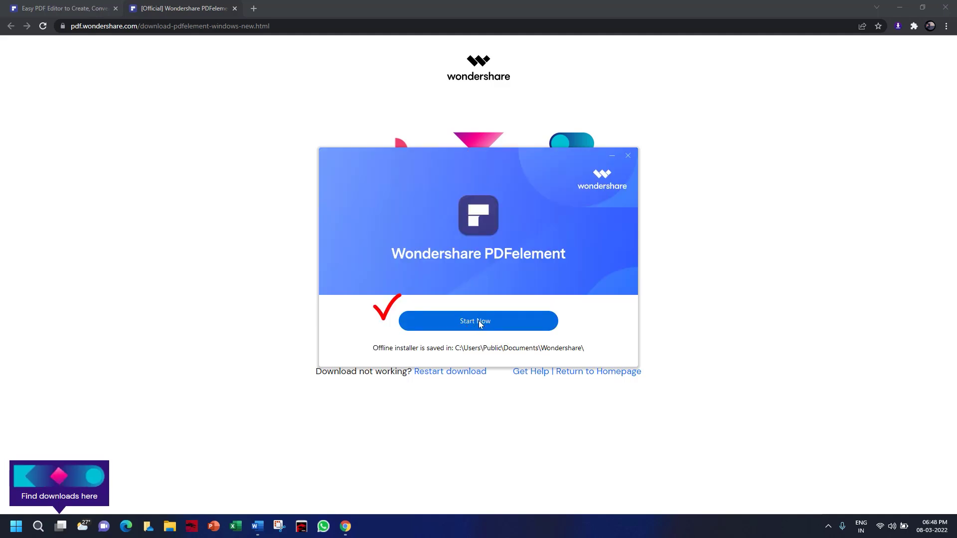
{"action": "left_click", "coordinate": [476, 323]}
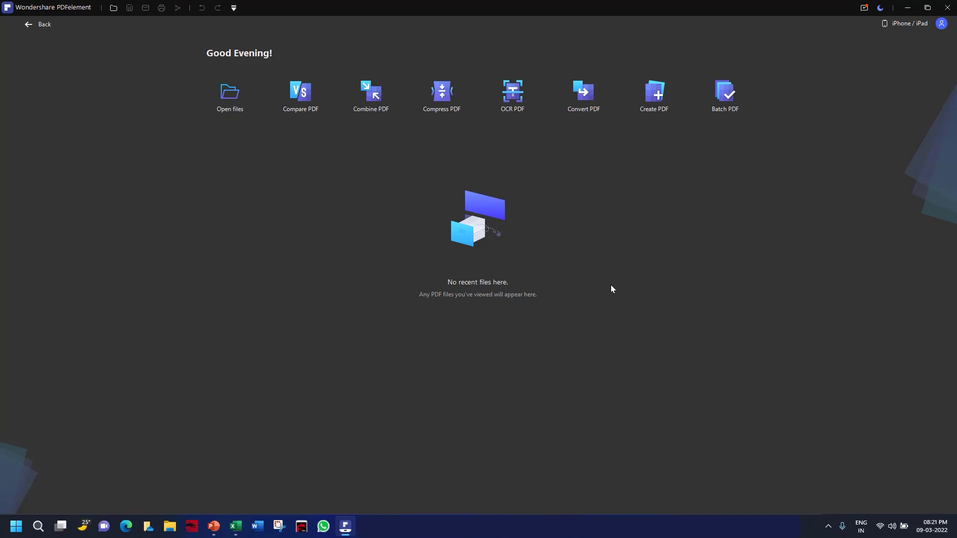
{"action": "left_click", "coordinate": [214, 526]}
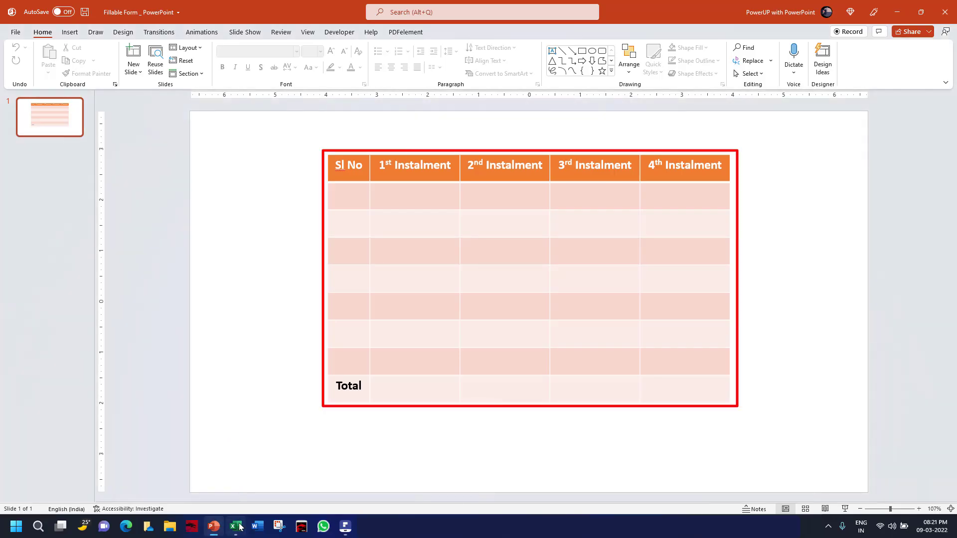
{"action": "left_click", "coordinate": [236, 527]}
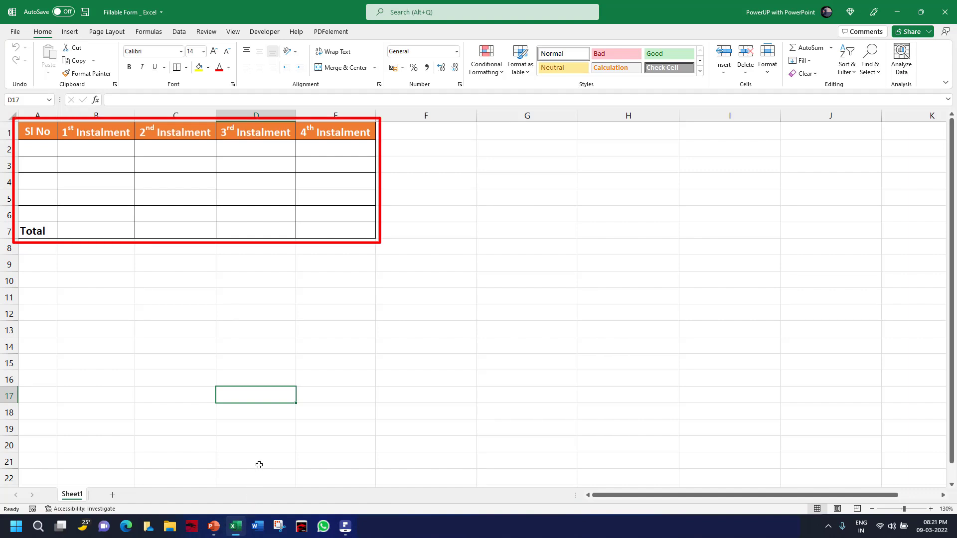
{"action": "left_click", "coordinate": [344, 526]}
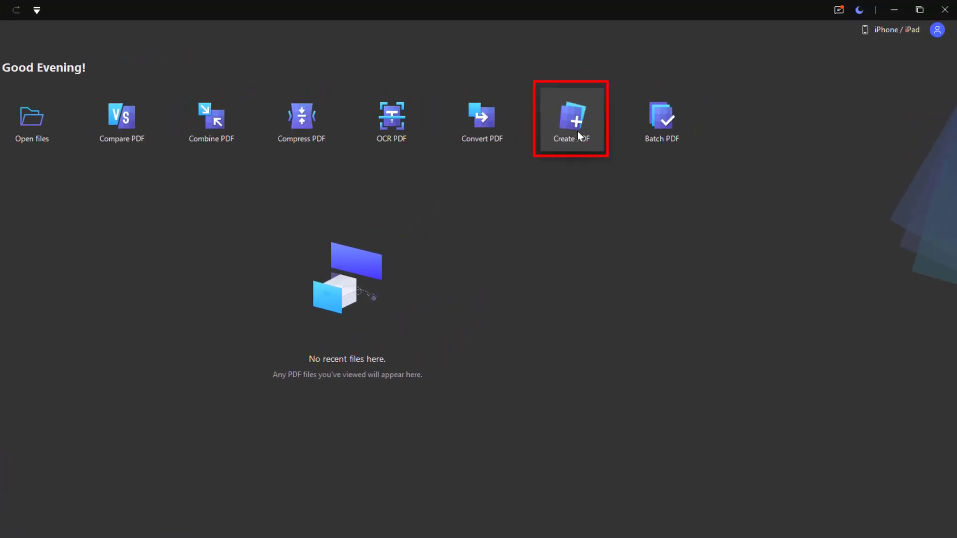
Create a PDF from the Fillable Form _ Excel workbook and auto-recognize its form fields.
{"action": "left_click", "coordinate": [577, 130]}
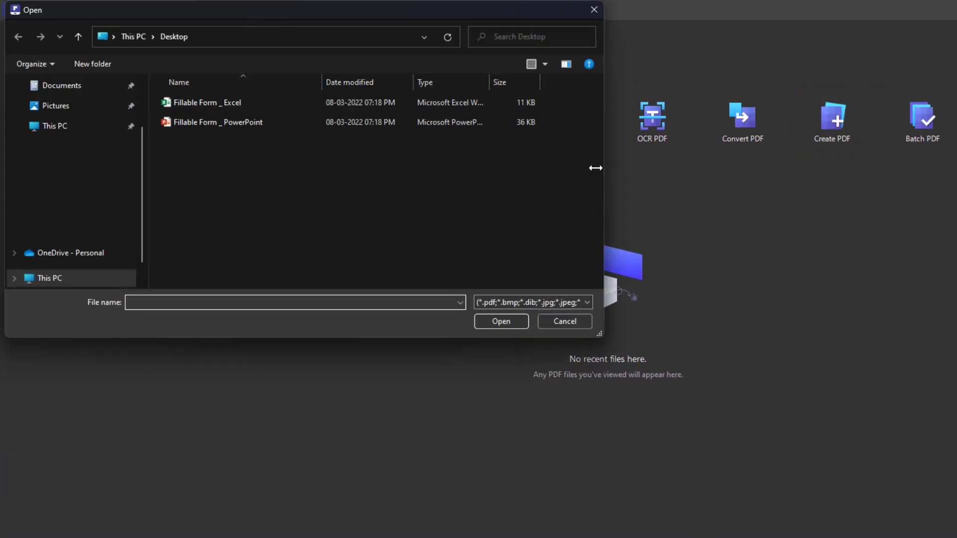
{"action": "left_click", "coordinate": [210, 102]}
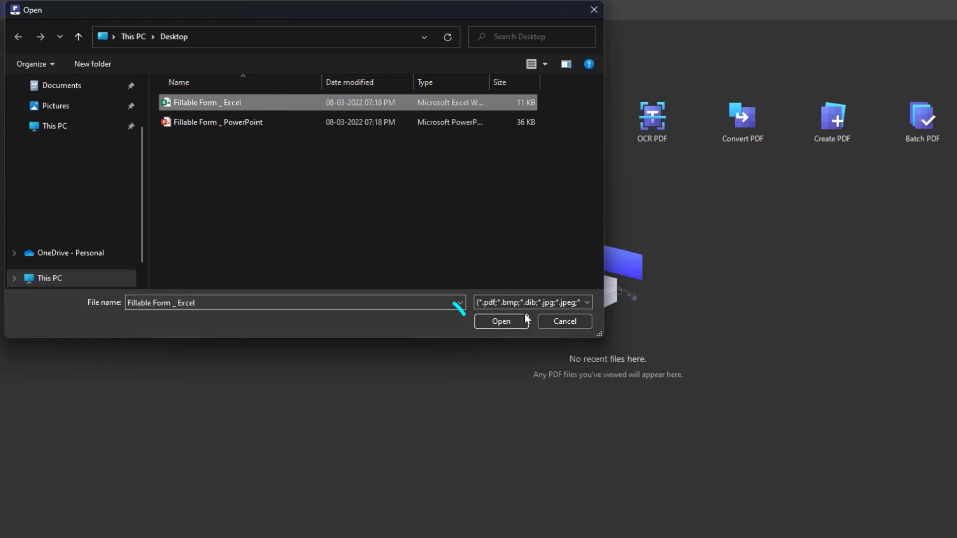
{"action": "left_click", "coordinate": [499, 320]}
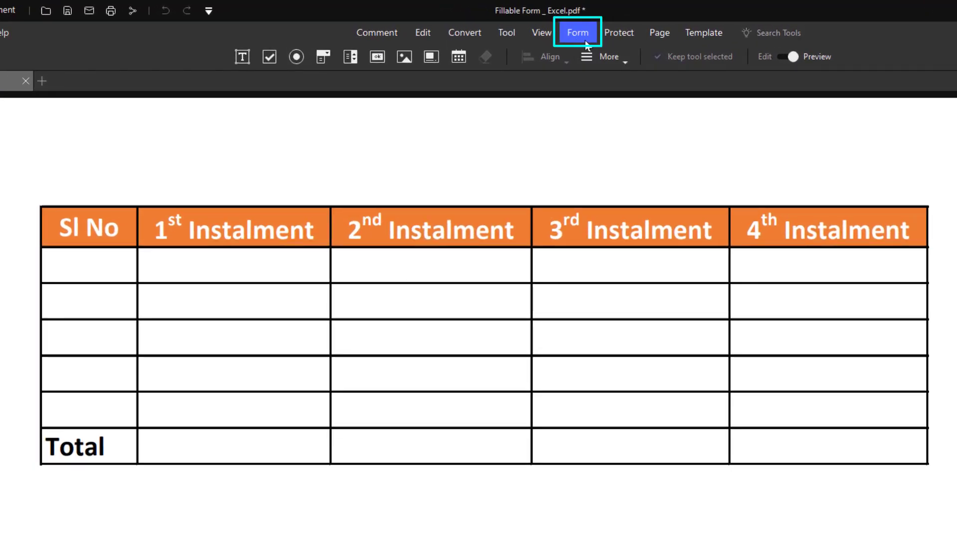
{"action": "left_click", "coordinate": [625, 63]}
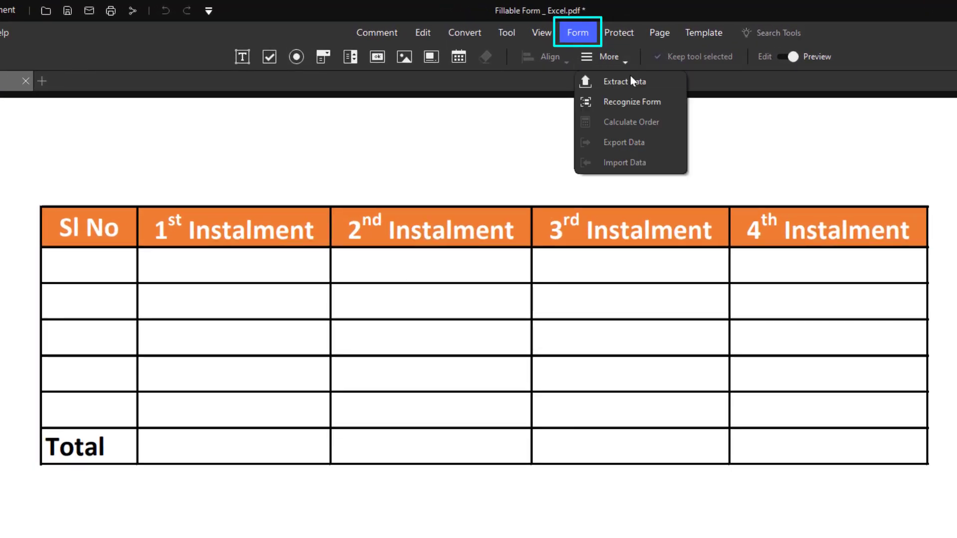
{"action": "left_click", "coordinate": [627, 101]}
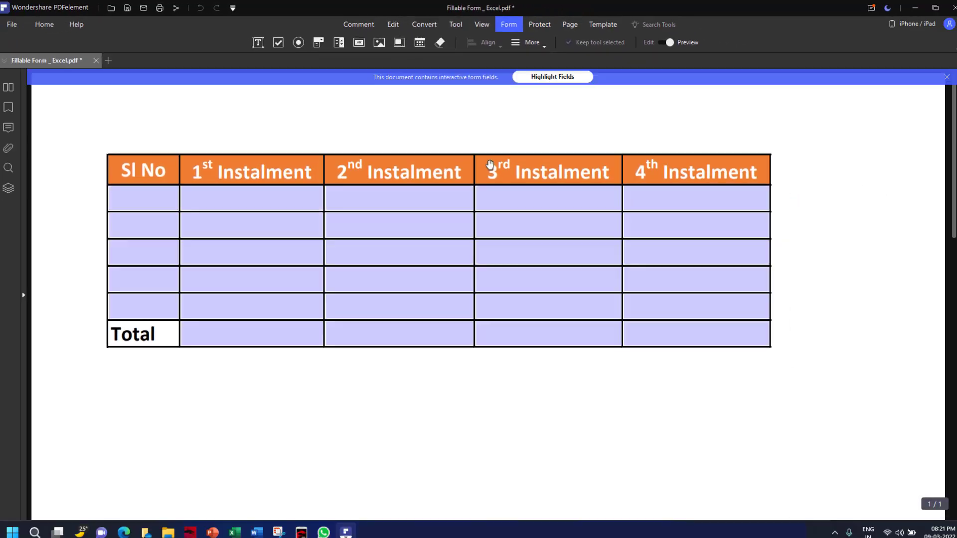
Test the fields with Sl No 1–4 and 1000 in the 1st Instalment.
{"action": "left_click", "coordinate": [171, 200]}
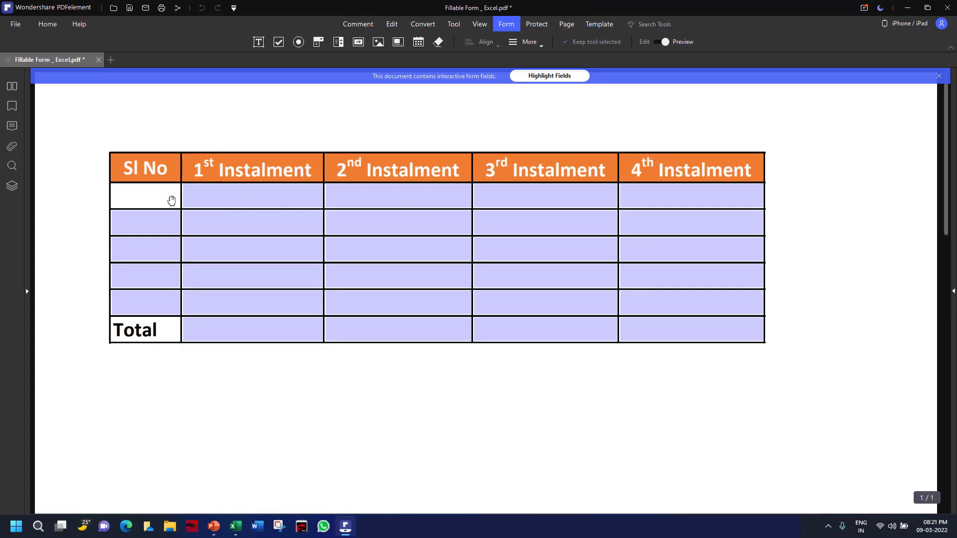
{"action": "type", "text": "1"}
{"action": "left_click", "coordinate": [171, 220]}
{"action": "type", "text": "2"}
{"action": "left_click", "coordinate": [148, 255]}
{"action": "type", "text": "3"}
{"action": "left_click", "coordinate": [142, 274]}
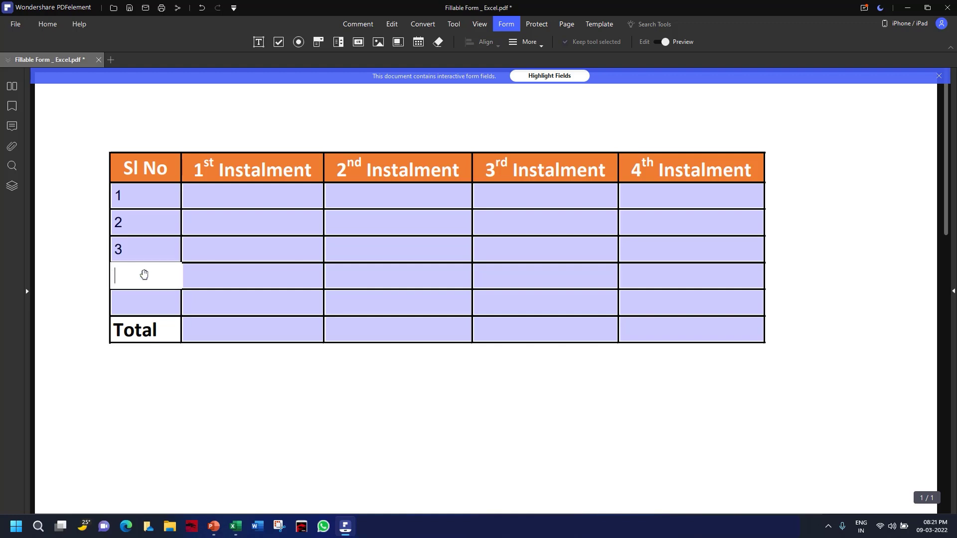
{"action": "type", "text": "4"}
{"action": "left_click", "coordinate": [210, 197]}
{"action": "type", "text": "1000"}
{"action": "key", "text": "Return"}
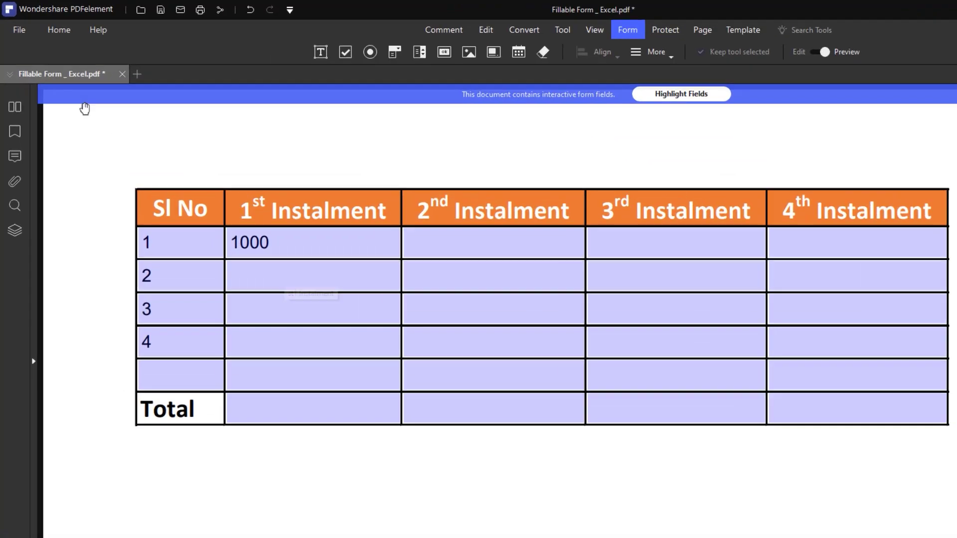
Start saving the form as a new PDF, then cancel the Save As.
{"action": "left_click", "coordinate": [15, 24]}
{"action": "left_click", "coordinate": [47, 119]}
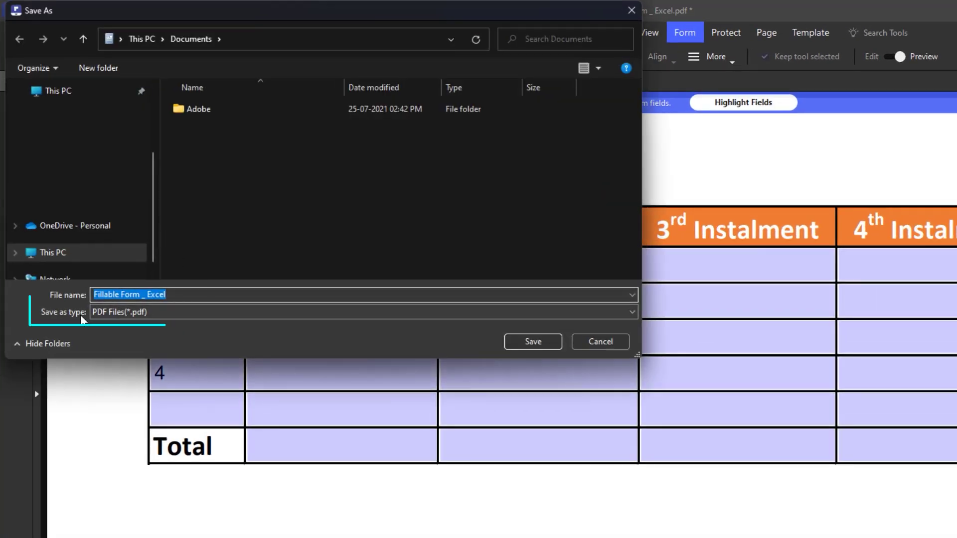
{"action": "left_click", "coordinate": [602, 342]}
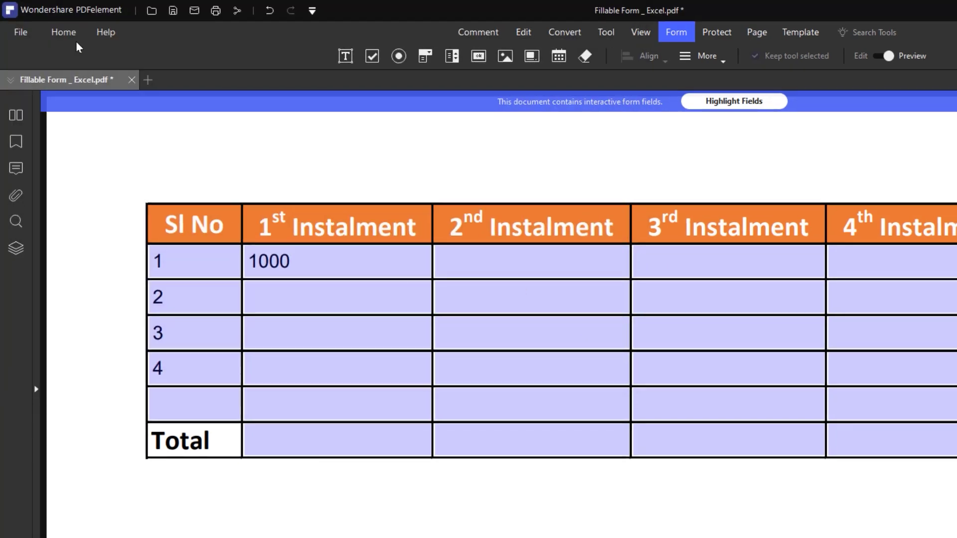
Create a PDF from the Fillable Form _ PowerPoint file and auto-recognize its form fields.
{"action": "left_click", "coordinate": [66, 33]}
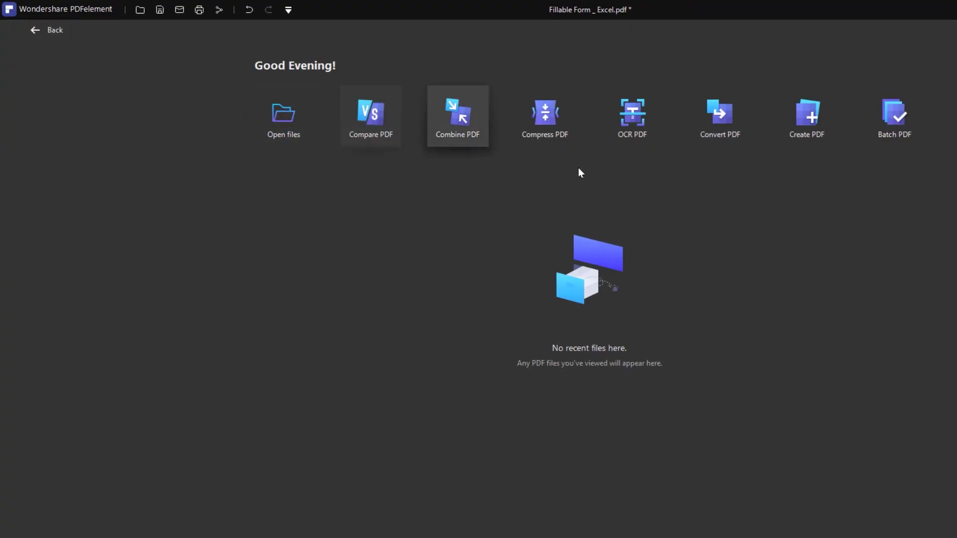
{"action": "left_click", "coordinate": [816, 130]}
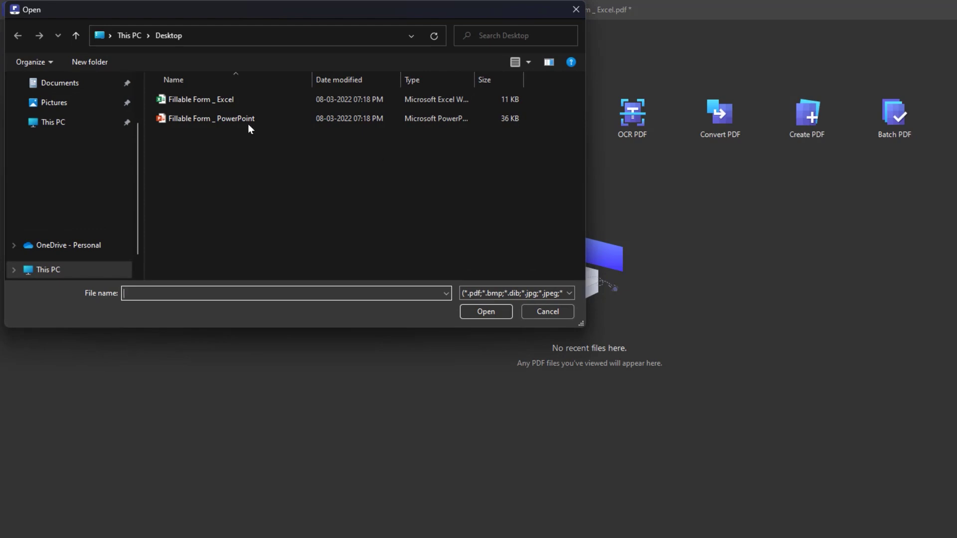
{"action": "left_click", "coordinate": [234, 121]}
{"action": "left_click", "coordinate": [485, 311]}
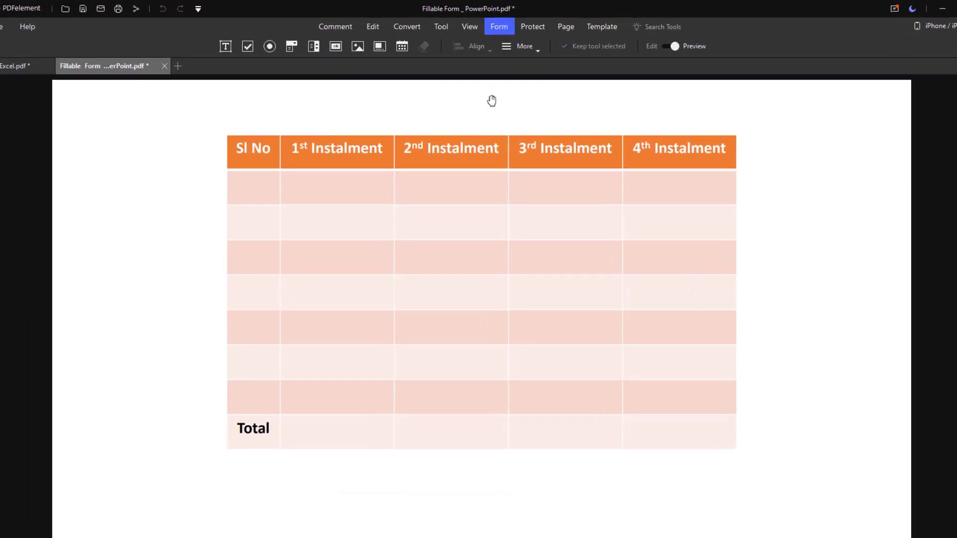
{"action": "left_click", "coordinate": [526, 47]}
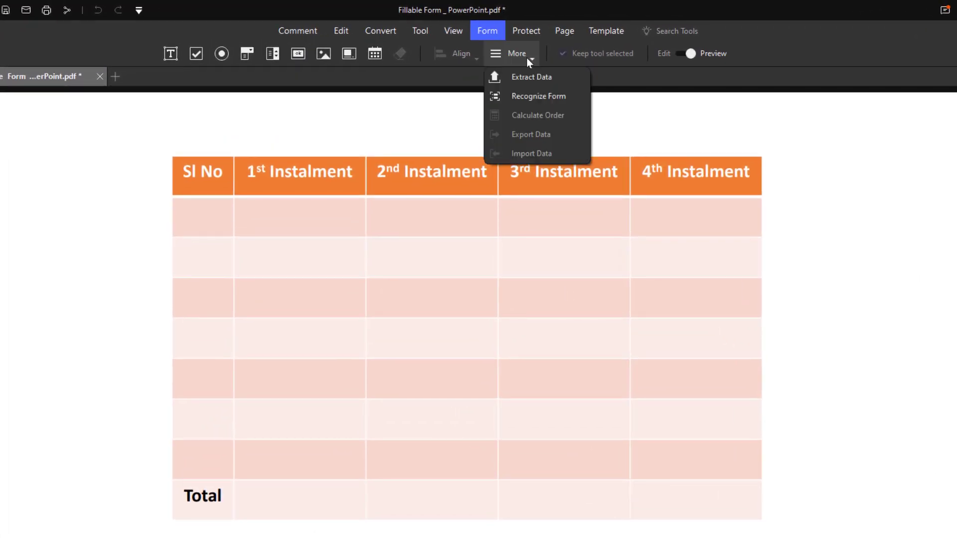
{"action": "left_click", "coordinate": [530, 96]}
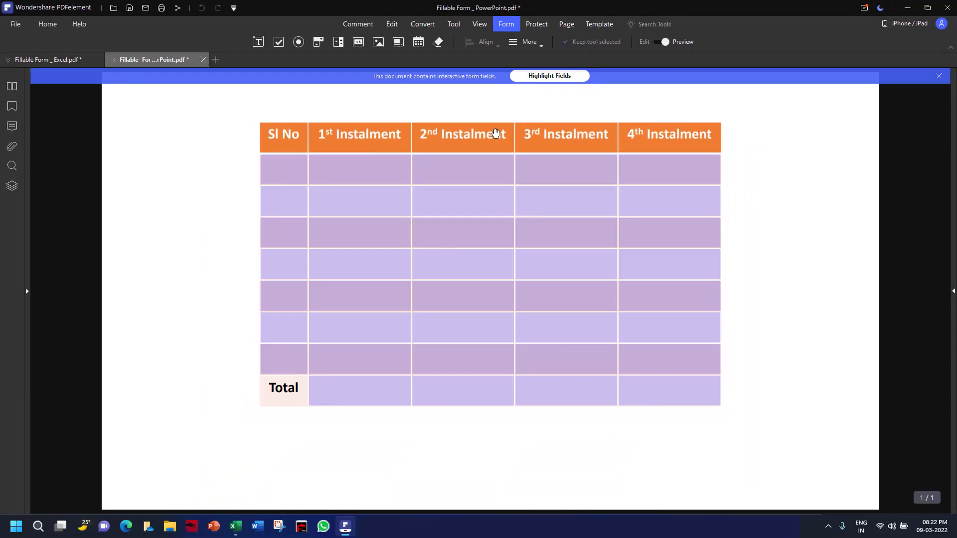
Enter Sl No 1 and 2, amounts 1000 and 2000, total 3000, then begin Save As.
{"action": "left_click", "coordinate": [295, 172]}
{"action": "type", "text": "1"}
{"action": "left_click", "coordinate": [288, 202]}
{"action": "type", "text": "2"}
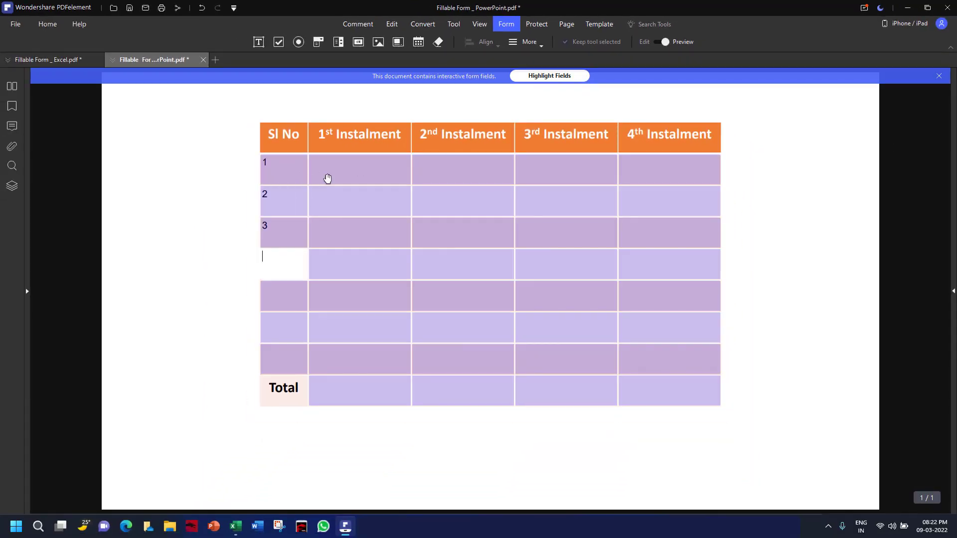
{"action": "left_click", "coordinate": [326, 178]}
{"action": "type", "text": "1000"}
{"action": "left_click", "coordinate": [347, 199]}
{"action": "type", "text": "2000"}
{"action": "left_click", "coordinate": [329, 393]}
{"action": "type", "text": "3000"}
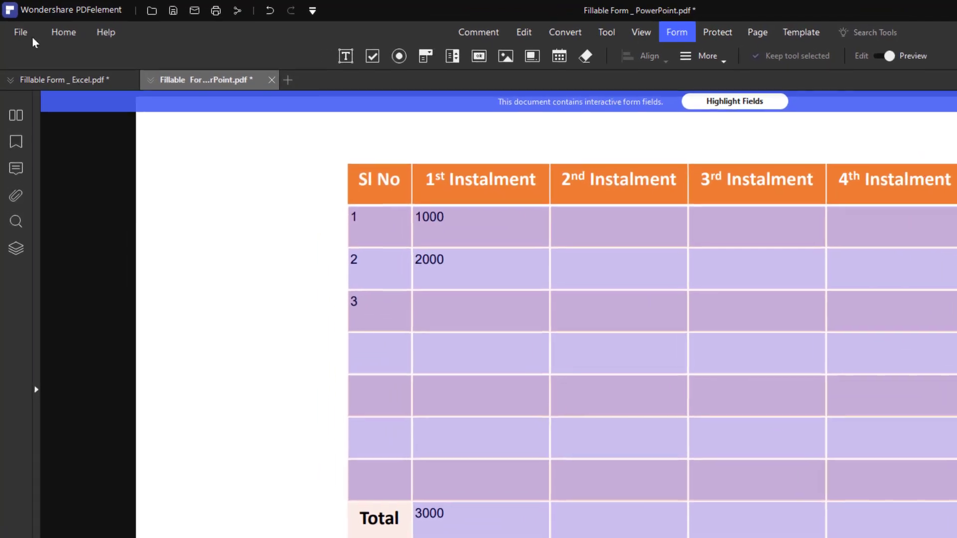
{"action": "left_click", "coordinate": [22, 32]}
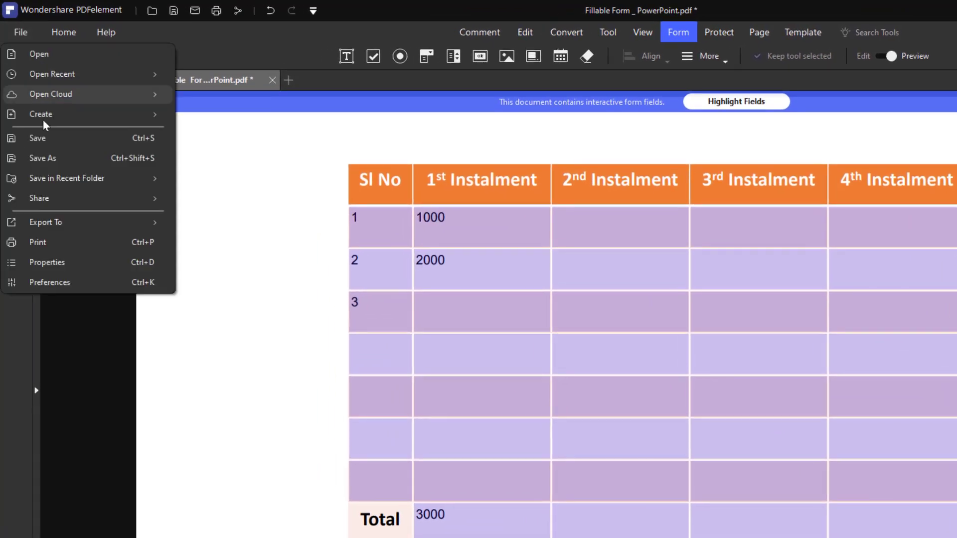
{"action": "left_click", "coordinate": [58, 160]}
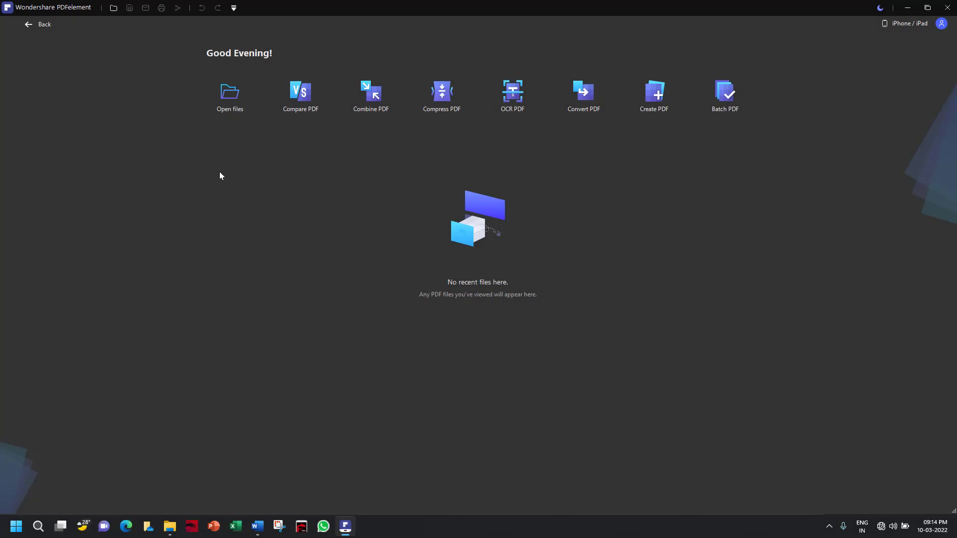
Create a new blank PDF, Untitled-1, from the File > Create menu.
{"action": "left_click", "coordinate": [45, 24]}
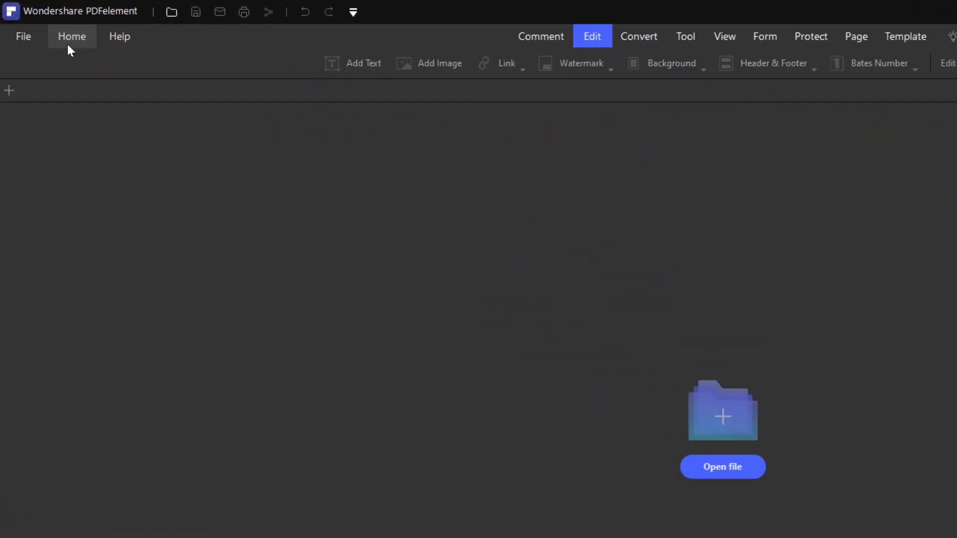
{"action": "left_click", "coordinate": [28, 40]}
{"action": "mouse_move", "coordinate": [47, 129]}
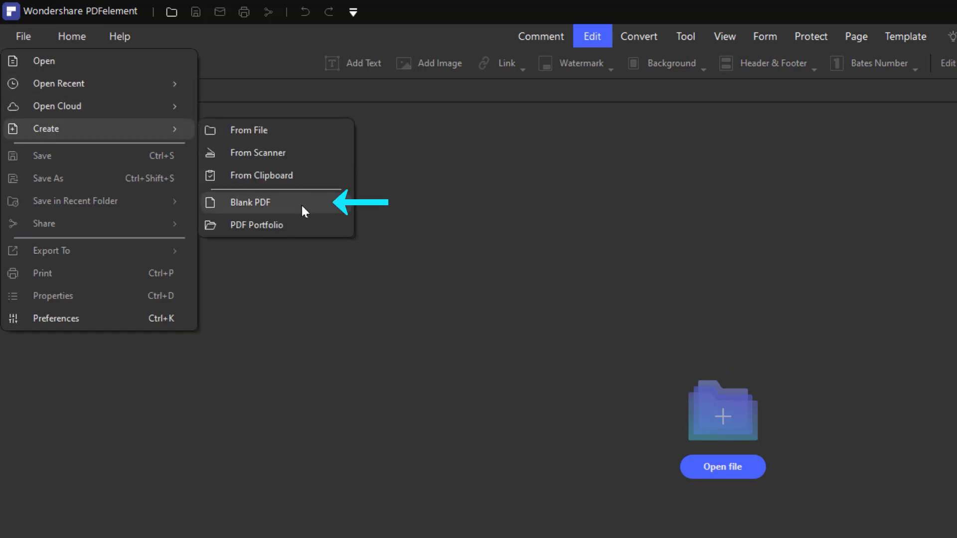
{"action": "left_click", "coordinate": [302, 203]}
{"action": "scroll", "coordinate": [467, 232], "scroll_direction": "down", "scroll_amount": 3}
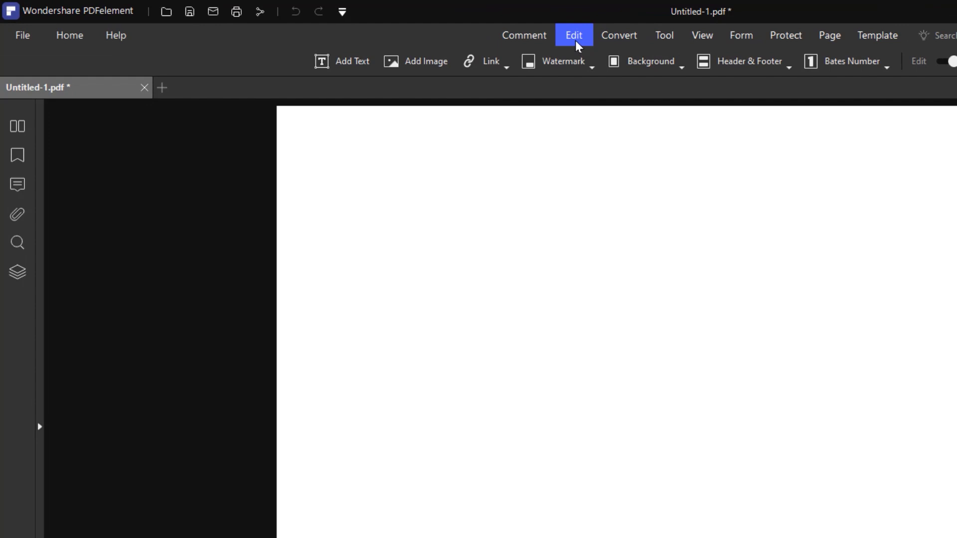
Add an APPLICATION FORM text box near the page top and open its properties.
{"action": "left_click", "coordinate": [342, 66]}
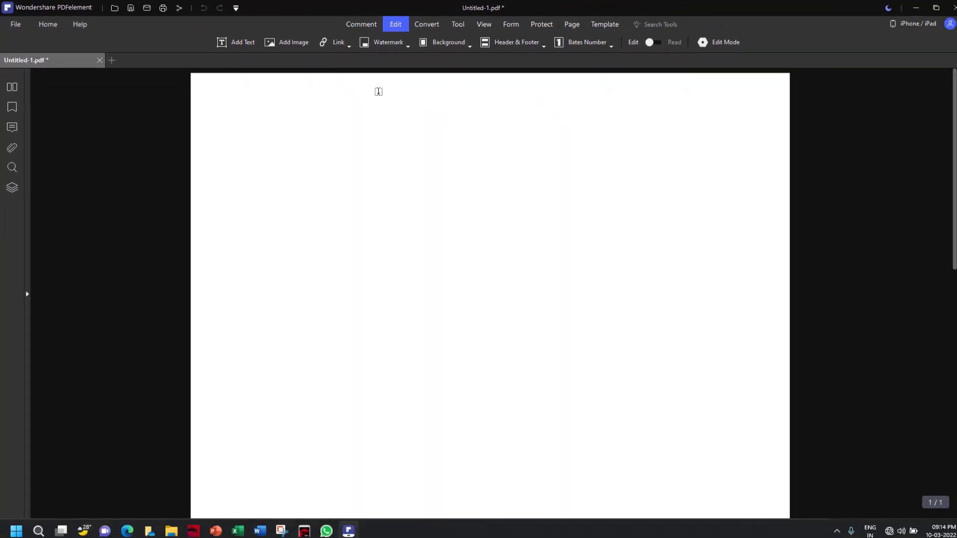
{"action": "left_click", "coordinate": [378, 91]}
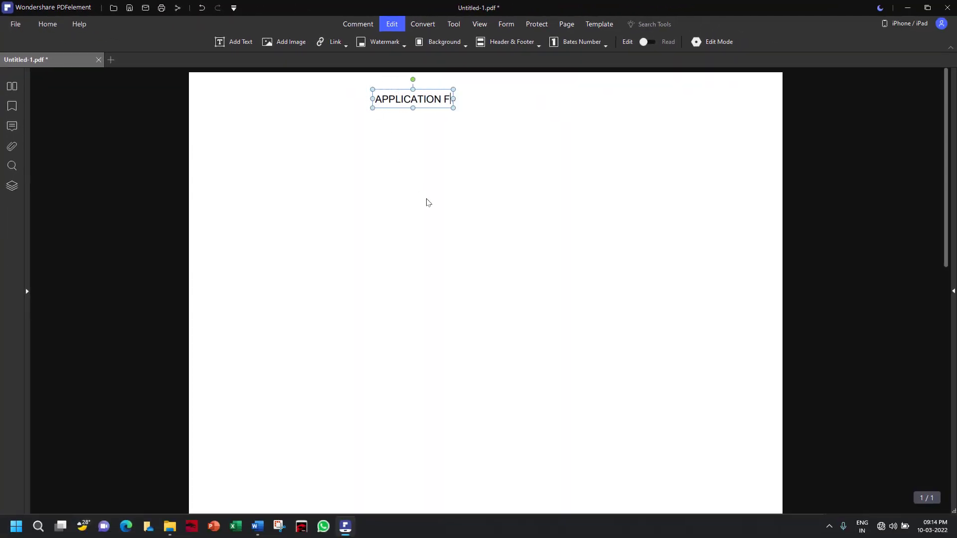
{"action": "type", "text": "ORM"}
{"action": "left_click_drag", "start_coordinate": [445, 109], "coordinate": [469, 99]}
{"action": "right_click", "coordinate": [470, 98]}
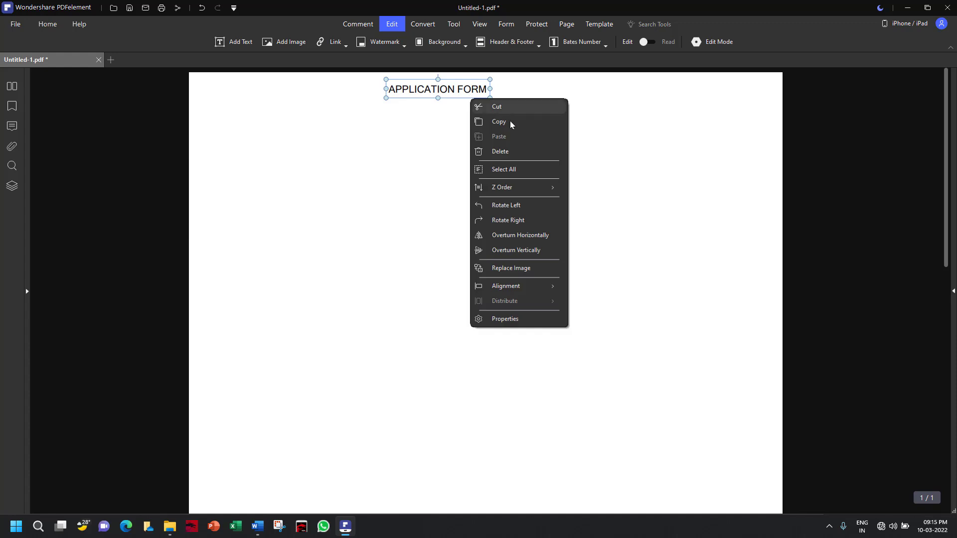
{"action": "left_click", "coordinate": [523, 319]}
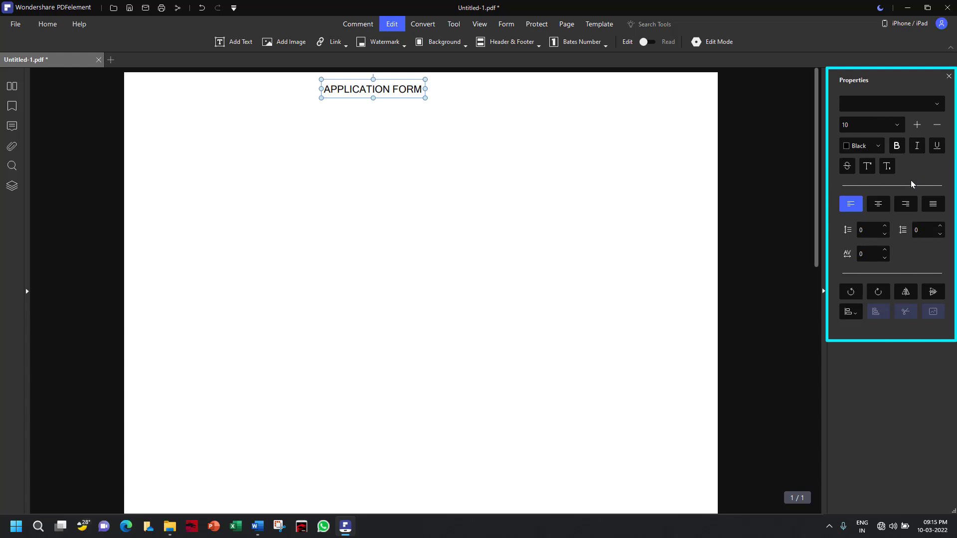
Format the title as bold Arial 24 in 3F3F3F, centred on the page.
{"action": "left_click", "coordinate": [937, 105]}
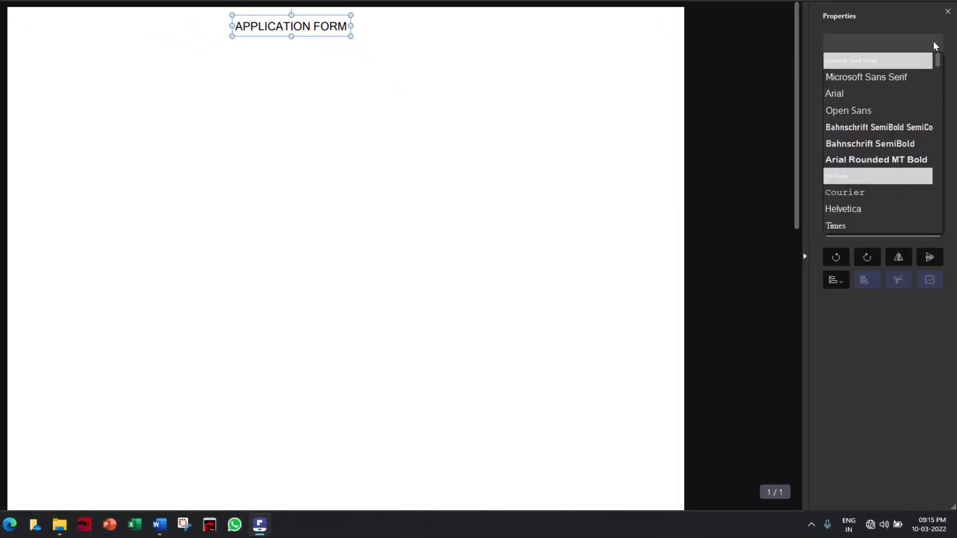
{"action": "left_click", "coordinate": [860, 93]}
{"action": "left_click", "coordinate": [888, 67]}
{"action": "left_click", "coordinate": [859, 155]}
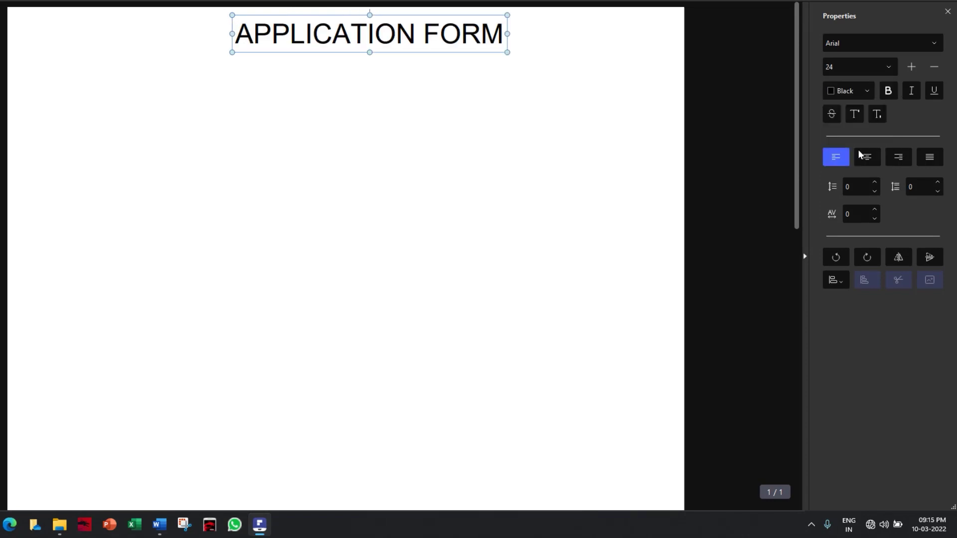
{"action": "left_click", "coordinate": [849, 91]}
{"action": "left_click", "coordinate": [841, 145]}
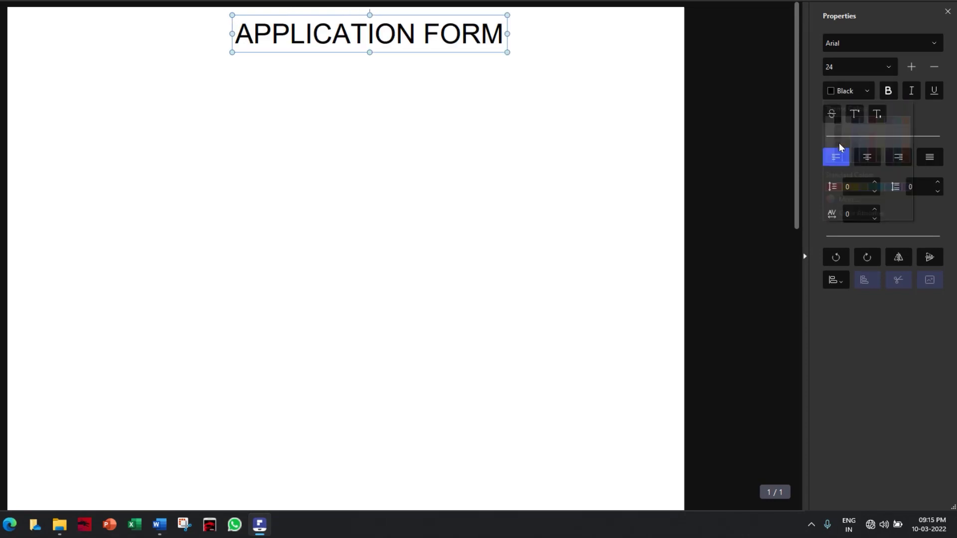
{"action": "left_click", "coordinate": [888, 90]}
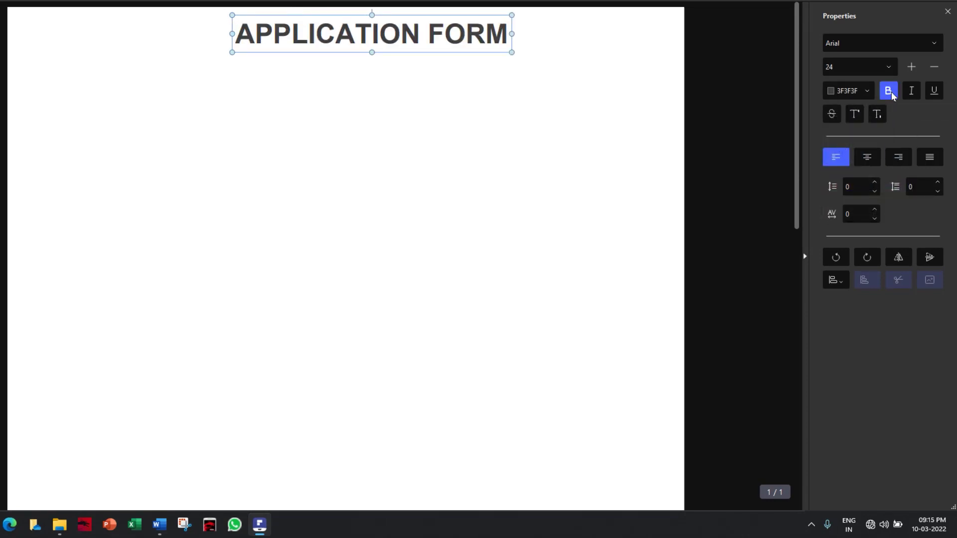
{"action": "left_click", "coordinate": [872, 161]}
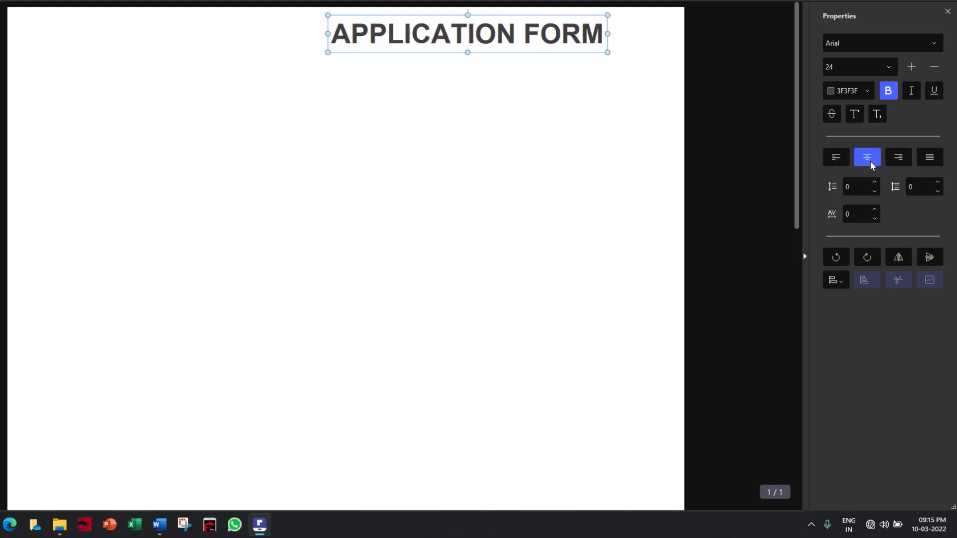
{"action": "left_click", "coordinate": [836, 284]}
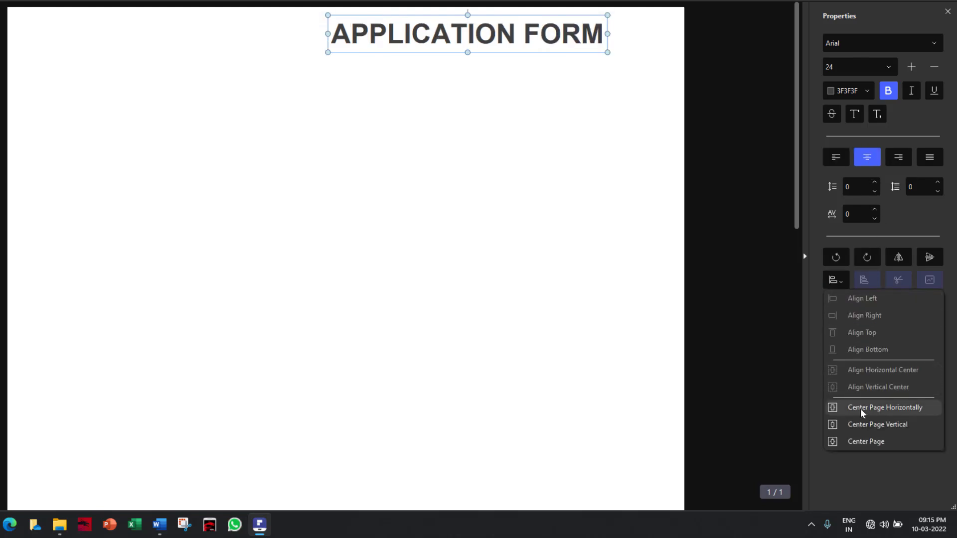
{"action": "left_click", "coordinate": [836, 409]}
{"action": "left_click", "coordinate": [667, 305]}
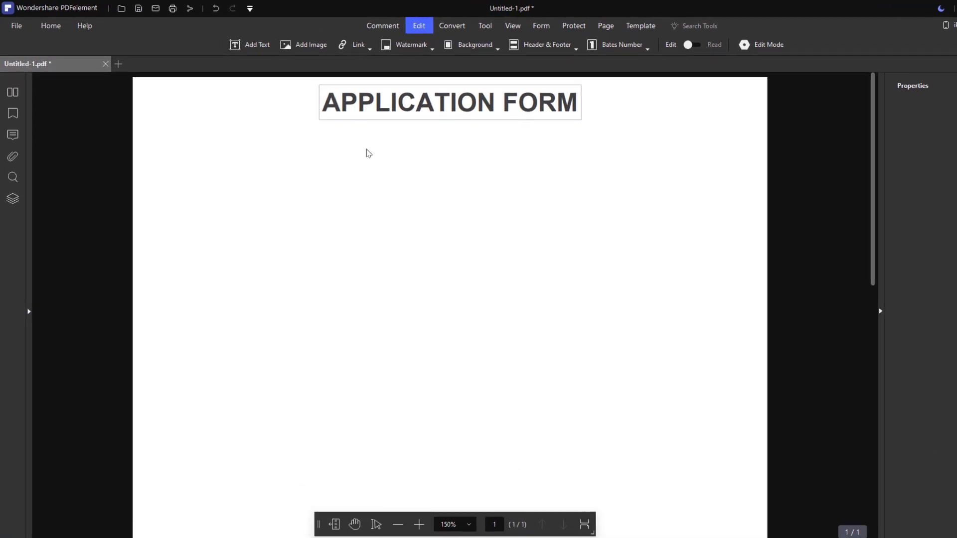
Duplicate existing labels and retype the copies as Email ID, Gender and Female.
{"action": "left_click", "coordinate": [322, 60]}
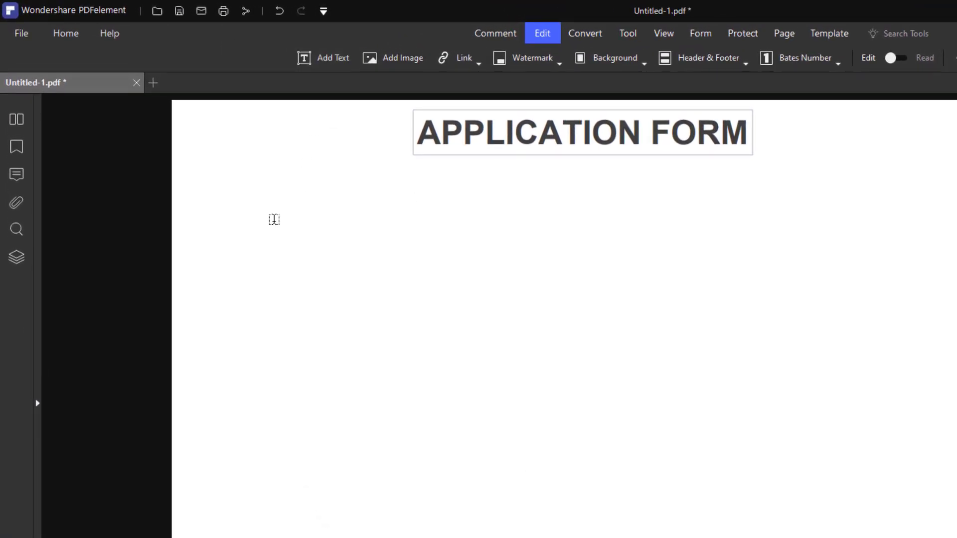
{"action": "type", "text": "Full Name"}
{"action": "left_click", "coordinate": [378, 341]}
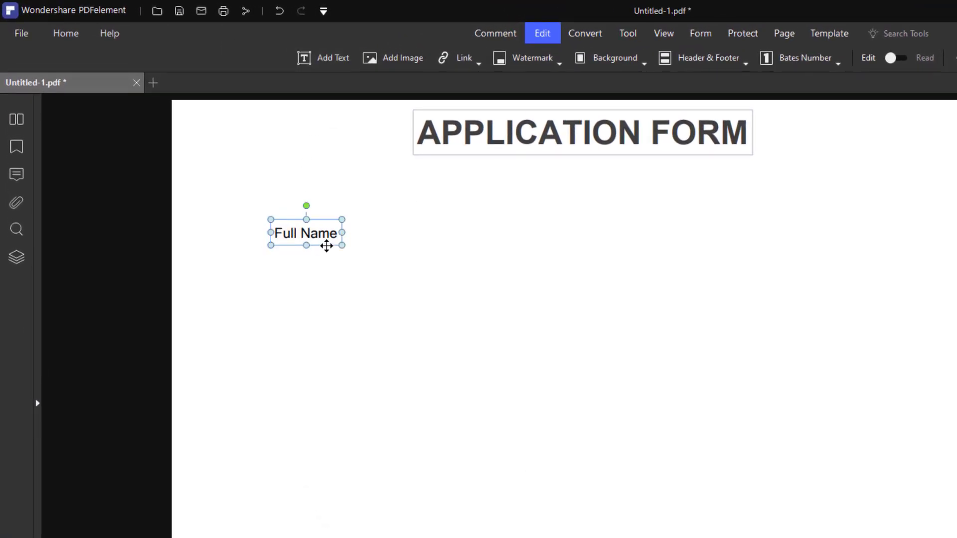
{"action": "left_click_drag", "start_coordinate": [326, 246], "coordinate": [295, 335]}
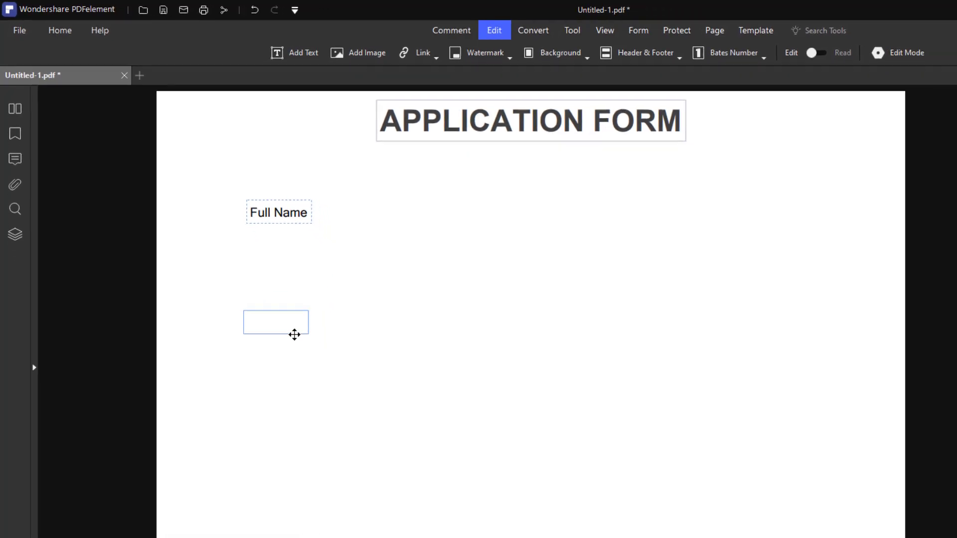
{"action": "double_click", "coordinate": [224, 256]}
{"action": "type", "text": "Email ID"}
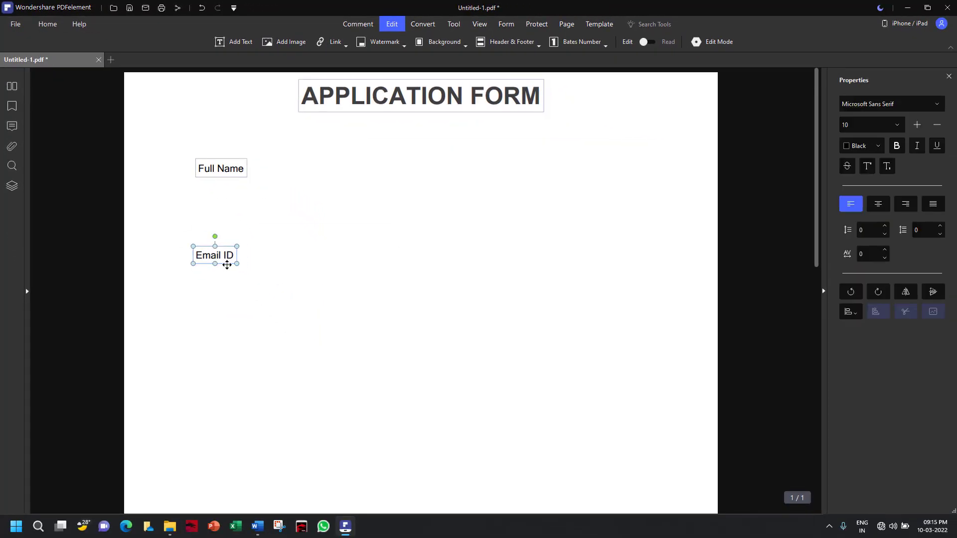
{"action": "left_click_drag", "start_coordinate": [226, 265], "coordinate": [229, 357]}
{"action": "scroll", "coordinate": [275, 352], "scroll_direction": "down", "scroll_amount": 2}
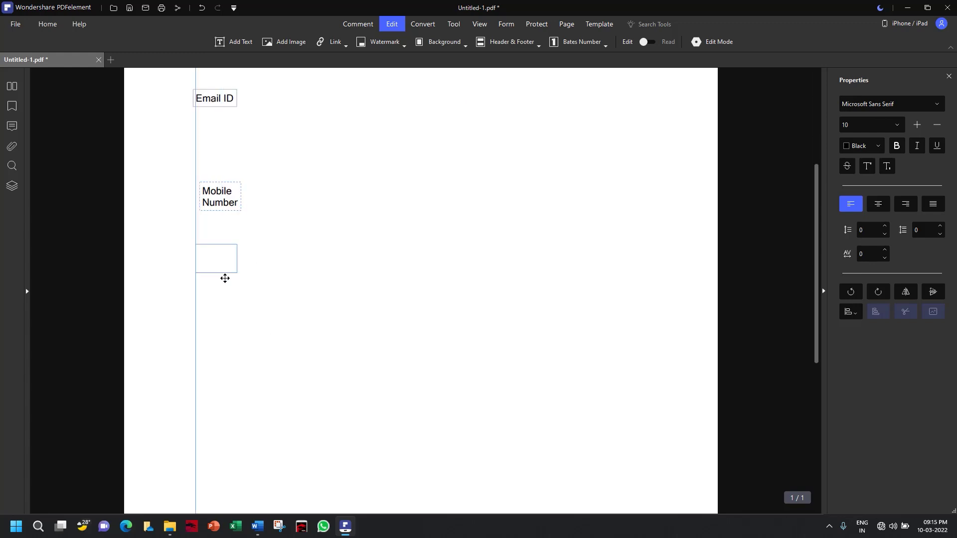
{"action": "left_click_drag", "start_coordinate": [220, 196], "coordinate": [204, 305]}
{"action": "double_click", "coordinate": [194, 286]}
{"action": "type", "text": "Gender"}
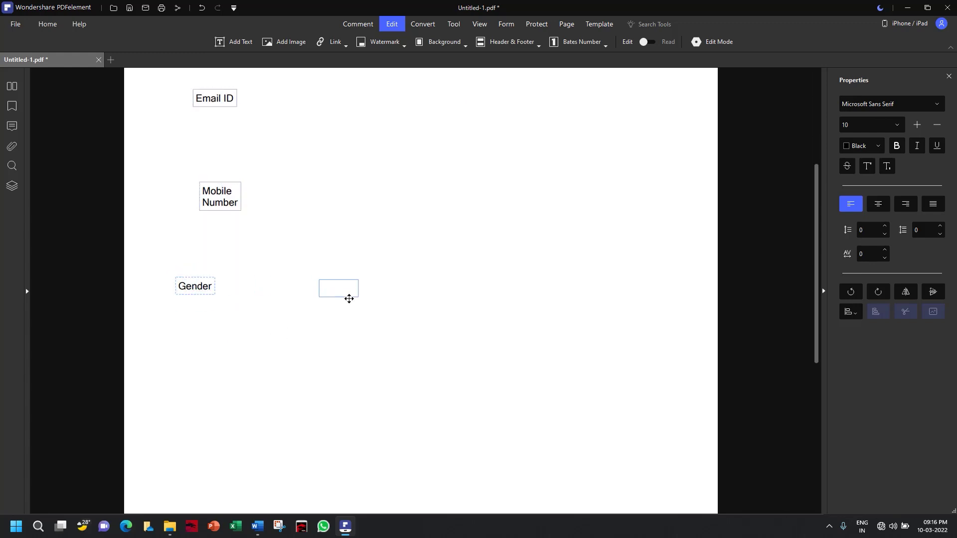
{"action": "type", "text": "Male"}
{"action": "left_click_drag", "start_coordinate": [332, 291], "coordinate": [524, 290]}
{"action": "double_click", "coordinate": [535, 286]}
{"action": "type", "text": "Female"}
{"action": "left_click", "coordinate": [196, 292]}
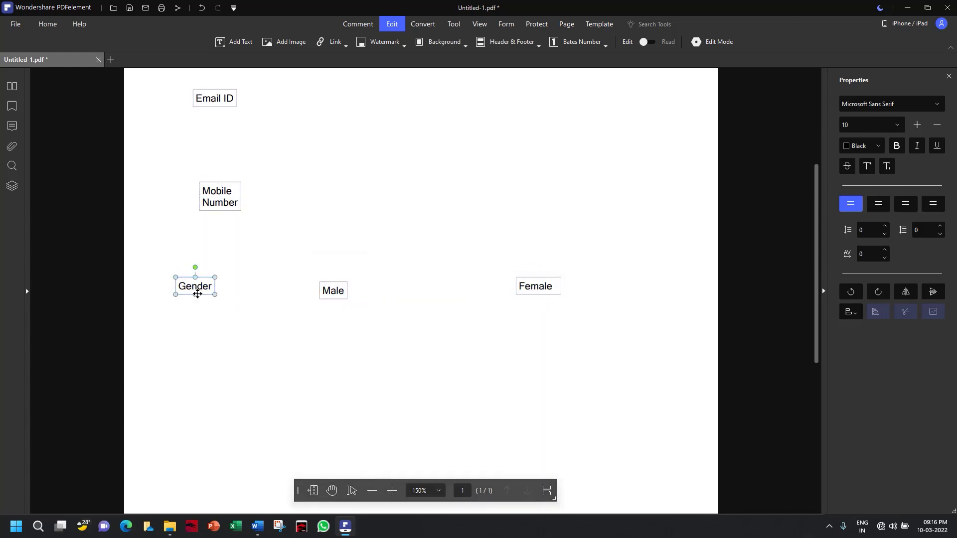
{"action": "scroll", "coordinate": [197, 294], "scroll_direction": "down", "scroll_amount": 2}
{"action": "mouse_move", "coordinate": [196, 182]}
{"action": "left_mouse_down"}
{"action": "mouse_move", "coordinate": [215, 285]}
{"action": "mouse_move", "coordinate": [292, 288]}
{"action": "left_mouse_up"}
Add Date Of Birth, Country, Total Work Experience and declaration labels, widening the longer boxes.
{"action": "double_click", "coordinate": [212, 278]}
{"action": "type", "text": "Date Of Birth"}
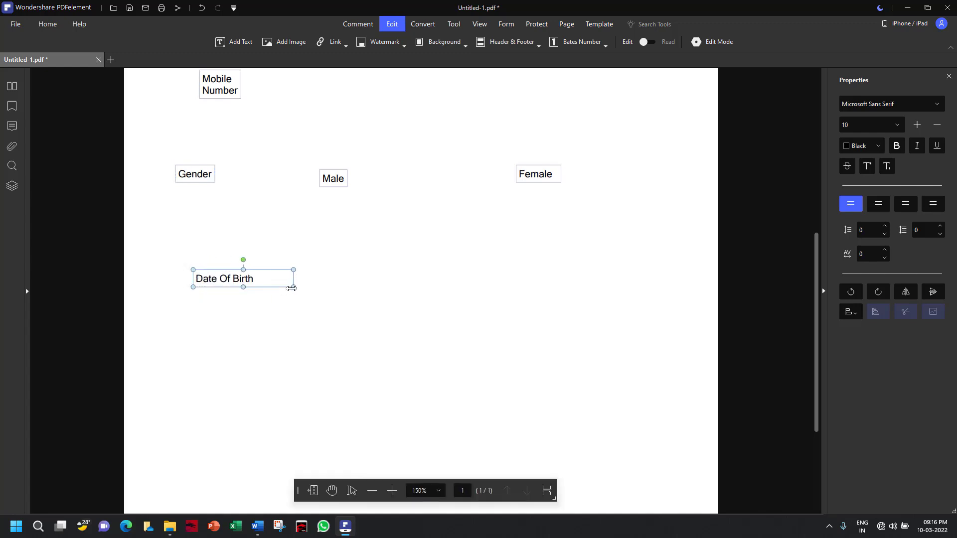
{"action": "scroll", "coordinate": [291, 287], "scroll_direction": "down", "scroll_amount": 1}
{"action": "left_click_drag", "start_coordinate": [253, 216], "coordinate": [225, 303]}
{"action": "double_click", "coordinate": [224, 304]}
{"action": "type", "text": "Country"}
{"action": "scroll", "coordinate": [261, 344], "scroll_direction": "down", "scroll_amount": 1}
{"action": "mouse_move", "coordinate": [196, 260]}
{"action": "left_mouse_down"}
{"action": "mouse_move", "coordinate": [225, 343]}
{"action": "mouse_move", "coordinate": [348, 350]}
{"action": "left_mouse_up"}
{"action": "double_click", "coordinate": [216, 335]}
{"action": "type", "text": "Total Work Experiience"}
{"action": "left_click_drag", "start_coordinate": [295, 335], "coordinate": [295, 379]}
{"action": "scroll", "coordinate": [295, 378], "scroll_direction": "down", "scroll_amount": 1}
{"action": "double_click", "coordinate": [315, 405]}
{"action": "type", "text": "All the Information provided i"}
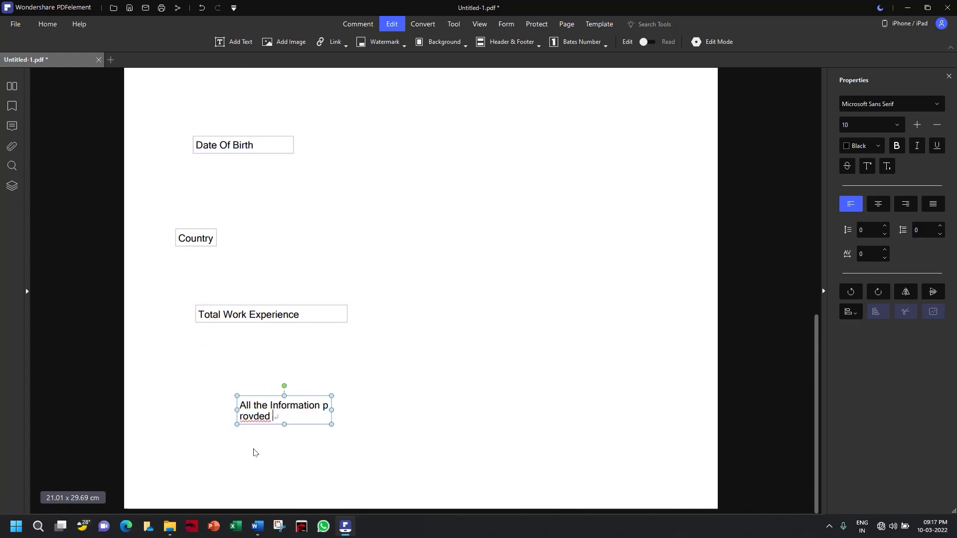
{"action": "type", "text": "s TRUE to the best of my knowledge"}
{"action": "left_click_drag", "start_coordinate": [332, 410], "coordinate": [516, 410]}
{"action": "scroll", "coordinate": [509, 414], "scroll_direction": "down", "scroll_amount": 1}
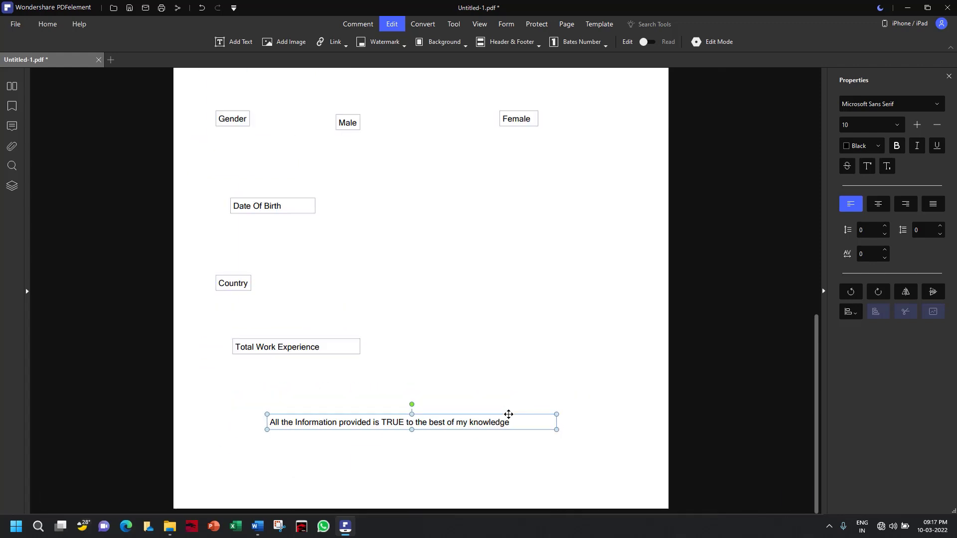
{"action": "scroll", "coordinate": [508, 415], "scroll_direction": "down", "scroll_amount": 1}
{"action": "scroll", "coordinate": [508, 414], "scroll_direction": "down", "scroll_amount": 1}
Left-align the Mobile Number through declaration labels and distribute them vertically.
{"action": "left_click", "coordinate": [481, 353]}
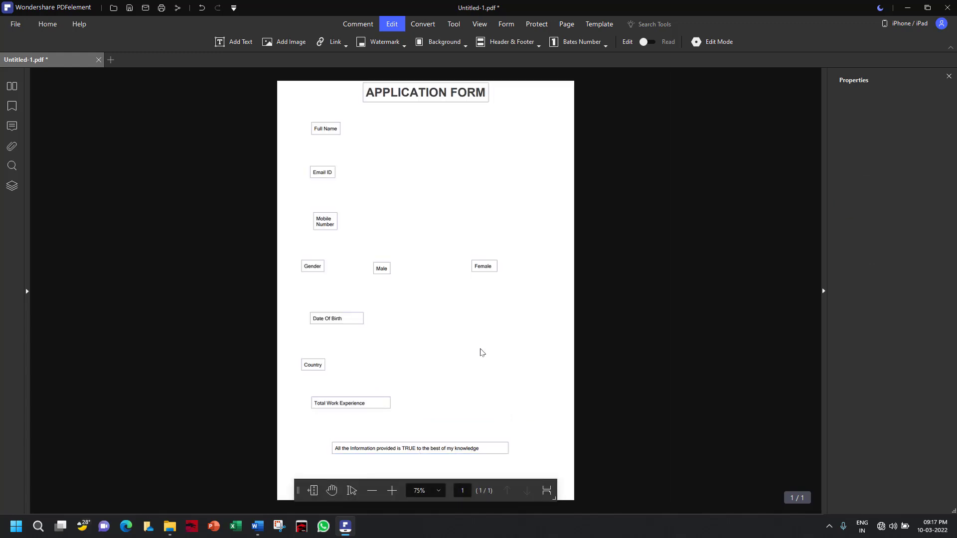
{"action": "left_click", "coordinate": [405, 452]}
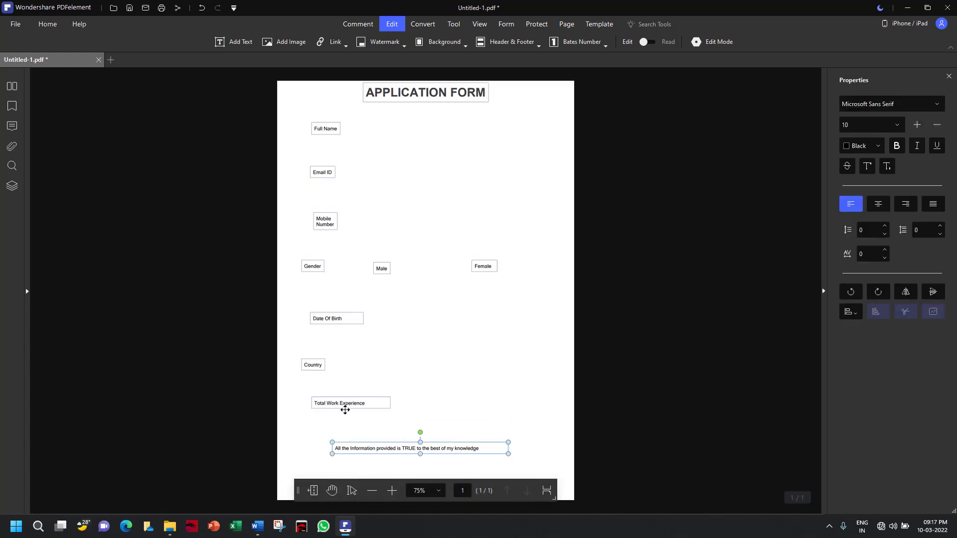
{"action": "left_click", "coordinate": [351, 404], "text": "ctrl"}
{"action": "left_click", "coordinate": [317, 369], "text": "ctrl"}
{"action": "left_click", "coordinate": [317, 266], "text": "ctrl"}
{"action": "left_click", "coordinate": [327, 219], "text": "ctrl"}
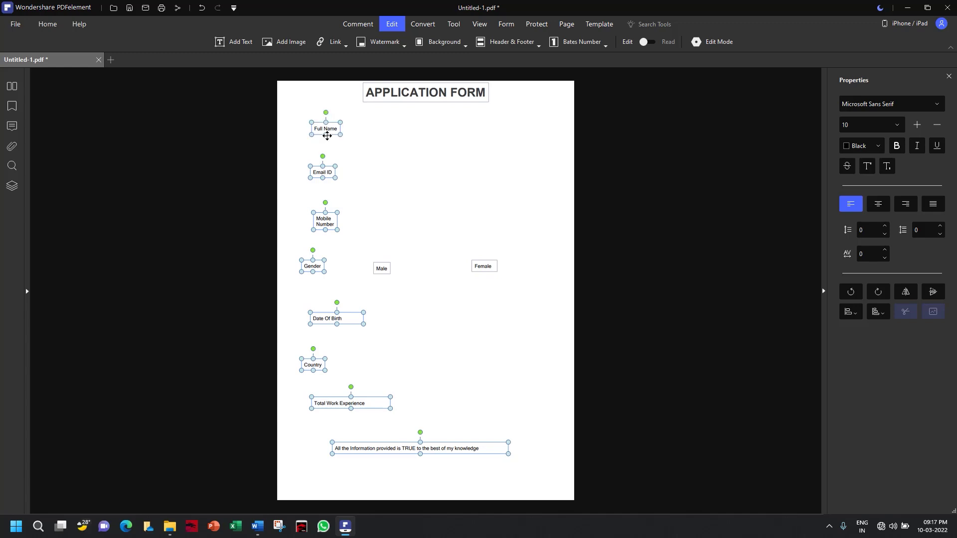
{"action": "left_click", "coordinate": [855, 311]}
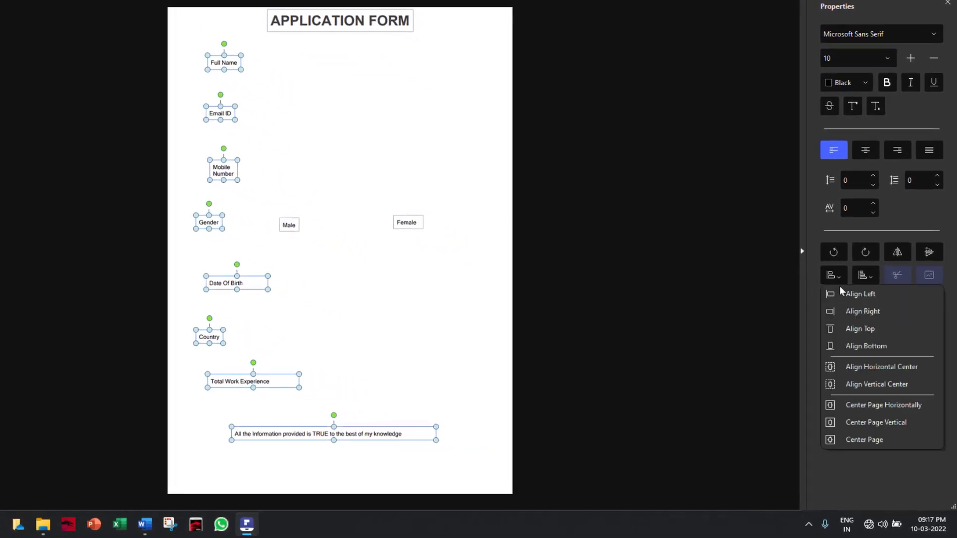
{"action": "left_click", "coordinate": [842, 294]}
{"action": "left_click", "coordinate": [865, 276]}
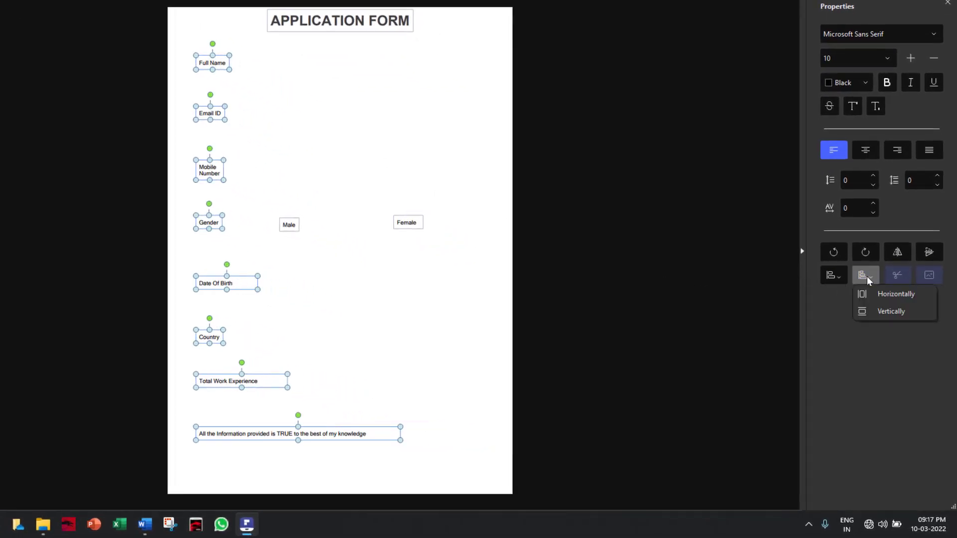
{"action": "left_click", "coordinate": [879, 313]}
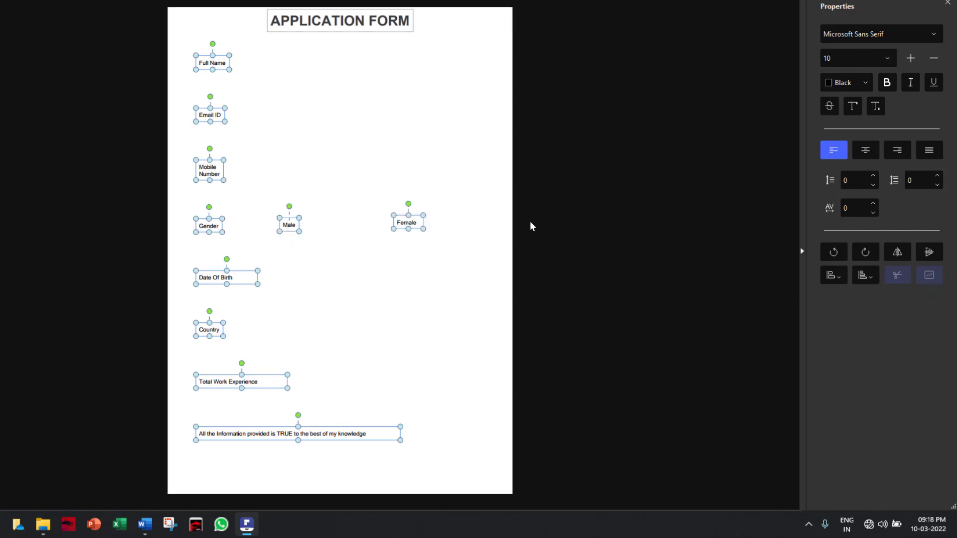
Set the selected labels to bold Arial, size 16.
{"action": "left_click", "coordinate": [933, 35]}
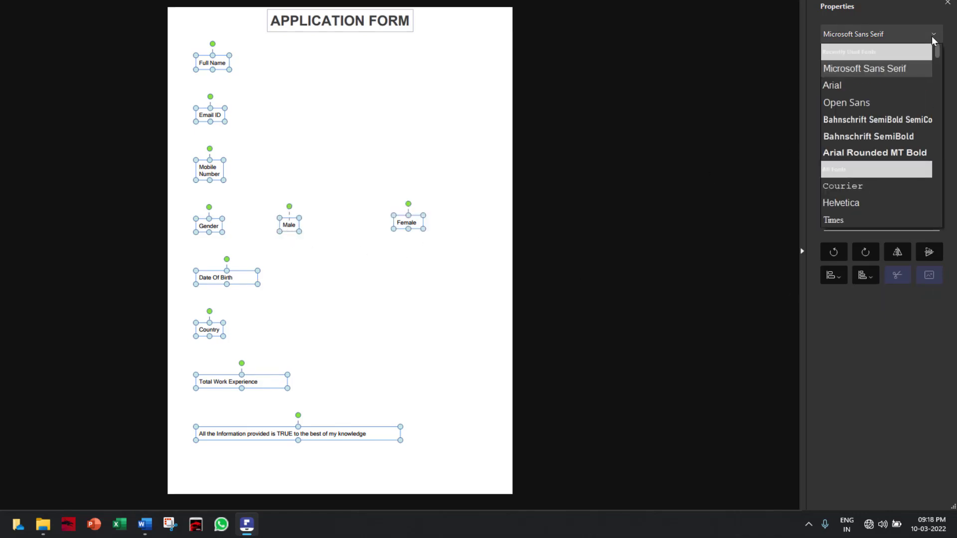
{"action": "left_click", "coordinate": [839, 88]}
{"action": "left_click", "coordinate": [887, 59]}
{"action": "left_click", "coordinate": [835, 158]}
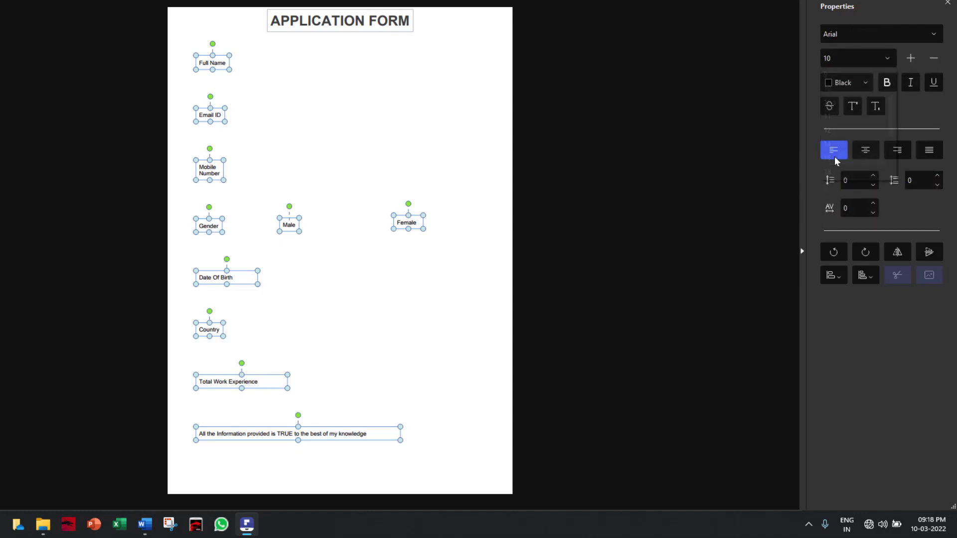
{"action": "left_click", "coordinate": [887, 84]}
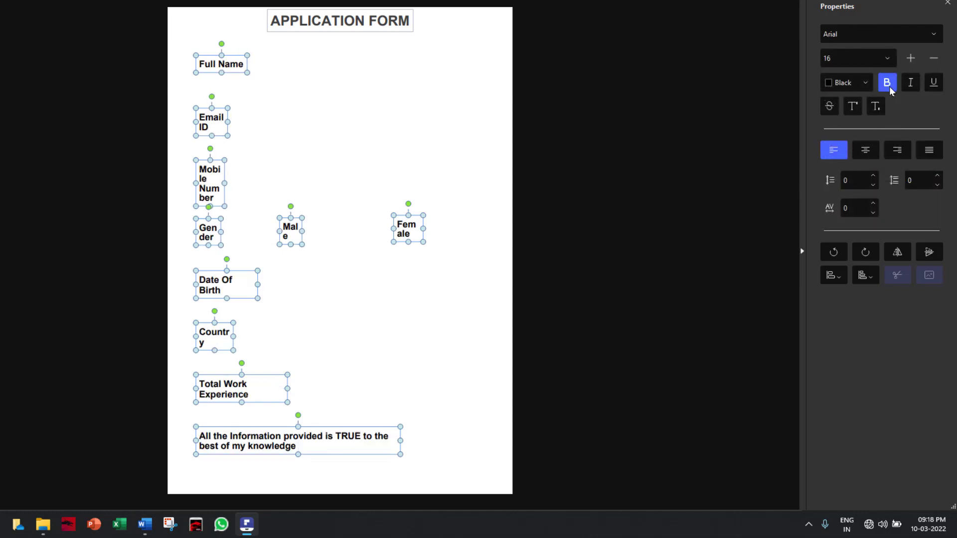
Widen the Email ID through declaration label boxes so each fits on one line.
{"action": "left_click", "coordinate": [410, 287]}
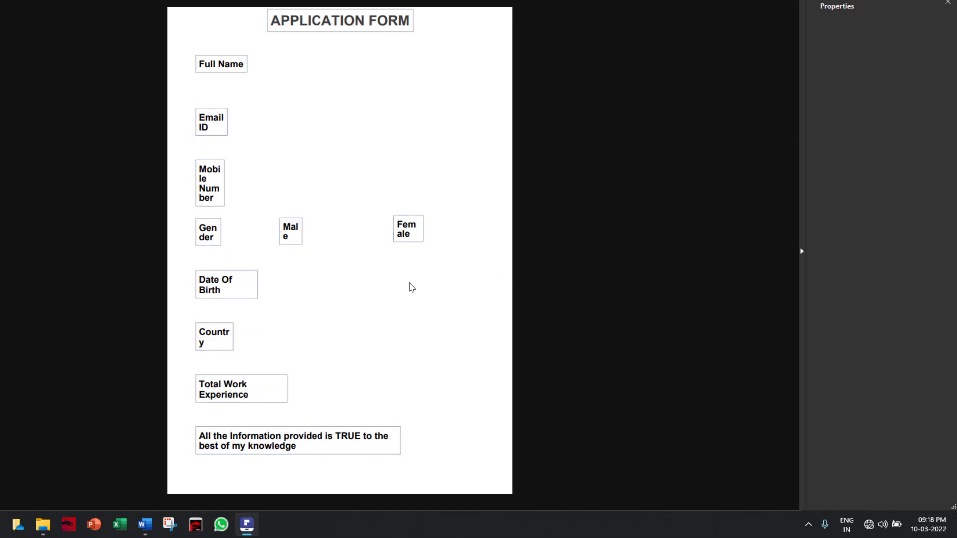
{"action": "left_click", "coordinate": [225, 123]}
{"action": "left_click_drag", "start_coordinate": [226, 121], "coordinate": [249, 122]}
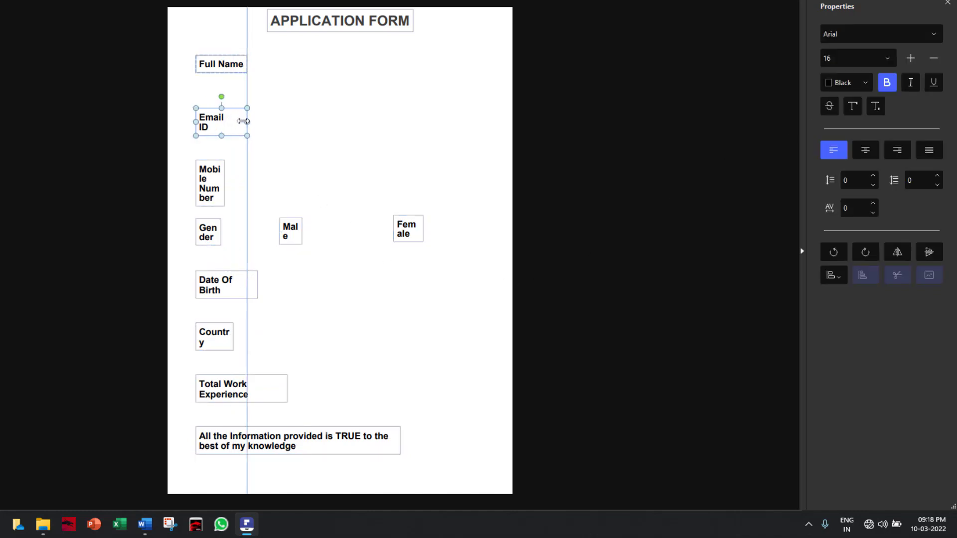
{"action": "left_click", "coordinate": [223, 180]}
{"action": "left_click_drag", "start_coordinate": [225, 183], "coordinate": [274, 179]}
{"action": "left_click", "coordinate": [219, 232]}
{"action": "left_click_drag", "start_coordinate": [220, 232], "coordinate": [240, 227]}
{"action": "left_click_drag", "start_coordinate": [303, 232], "coordinate": [321, 226]}
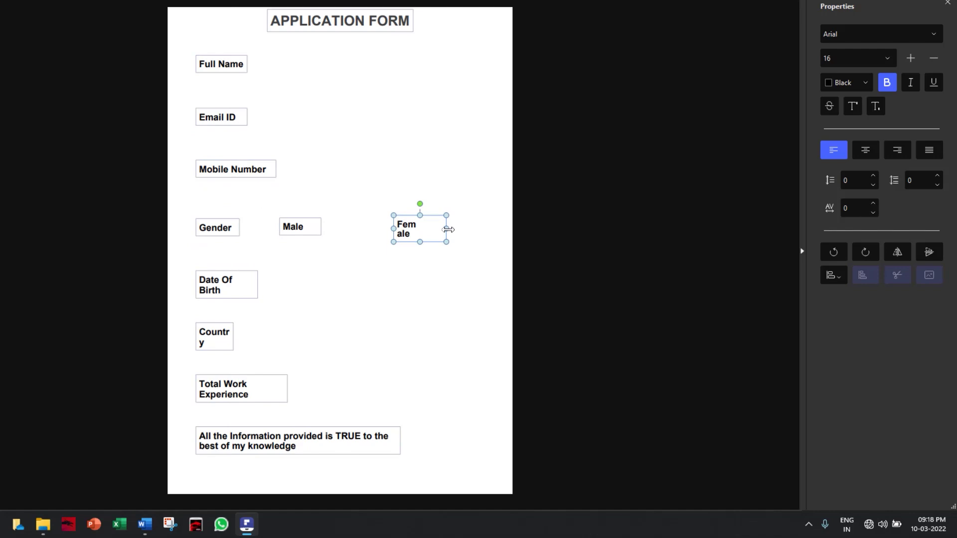
{"action": "left_click_drag", "start_coordinate": [423, 229], "coordinate": [449, 224]}
{"action": "left_click_drag", "start_coordinate": [258, 286], "coordinate": [287, 279]}
{"action": "left_click_drag", "start_coordinate": [234, 336], "coordinate": [259, 332]}
{"action": "left_click_drag", "start_coordinate": [287, 389], "coordinate": [338, 384]}
{"action": "left_click_drag", "start_coordinate": [401, 441], "coordinate": [500, 436]}
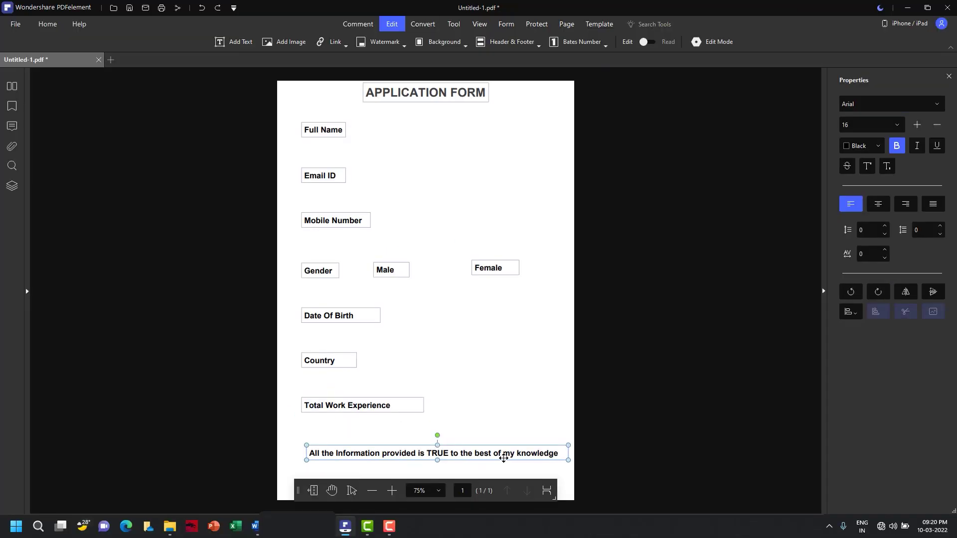
Bottom-align the Gender, Male and Female labels and distribute them horizontally.
{"action": "left_click", "coordinate": [332, 278]}
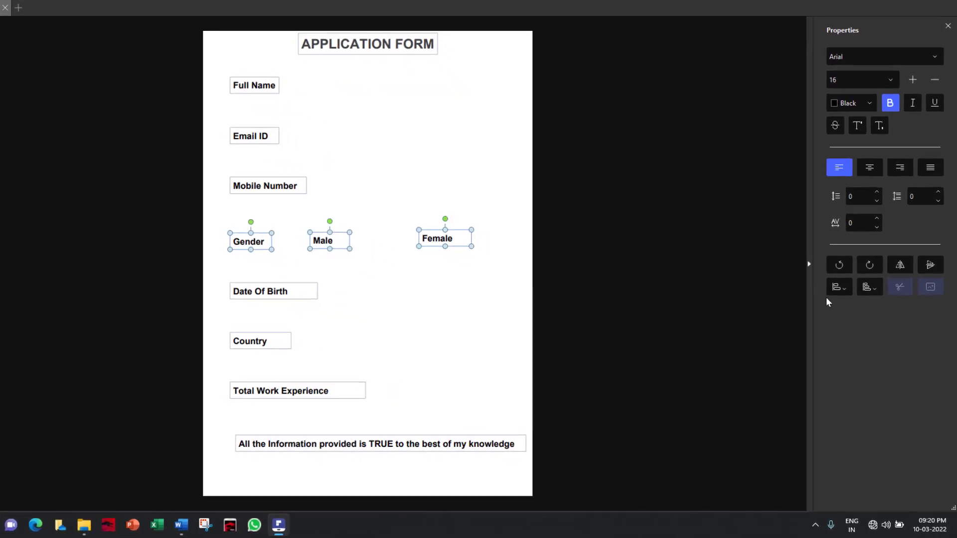
{"action": "left_click", "coordinate": [843, 285]}
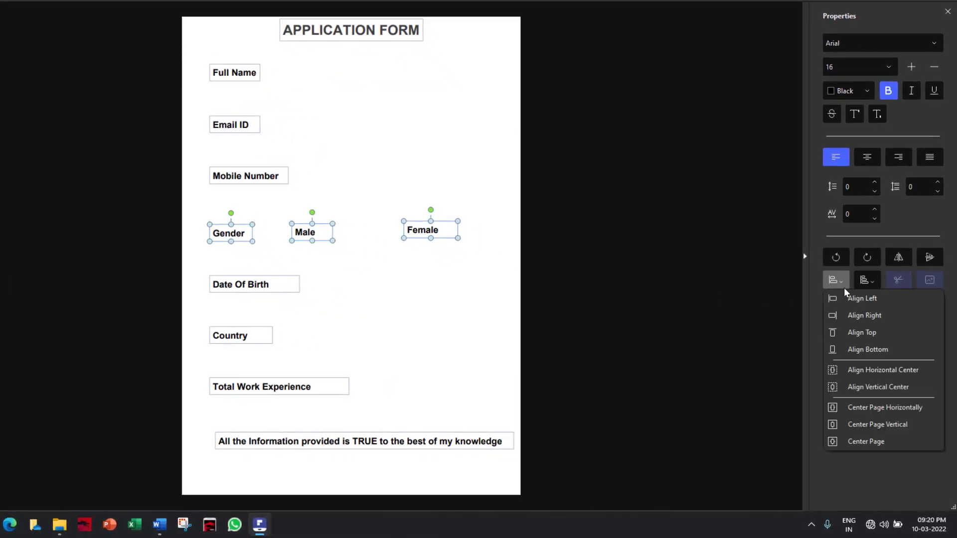
{"action": "left_click", "coordinate": [861, 349]}
{"action": "left_click", "coordinate": [868, 281]}
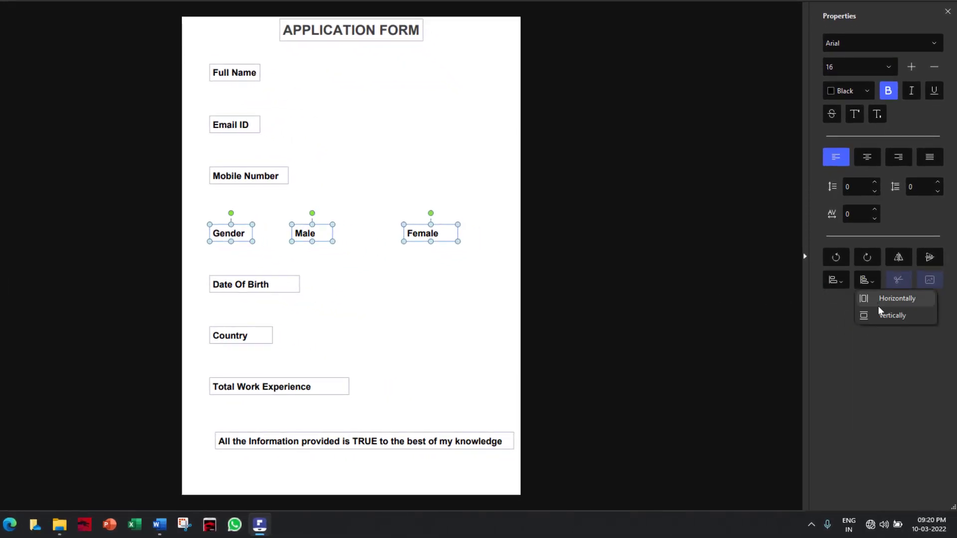
{"action": "left_click", "coordinate": [890, 299]}
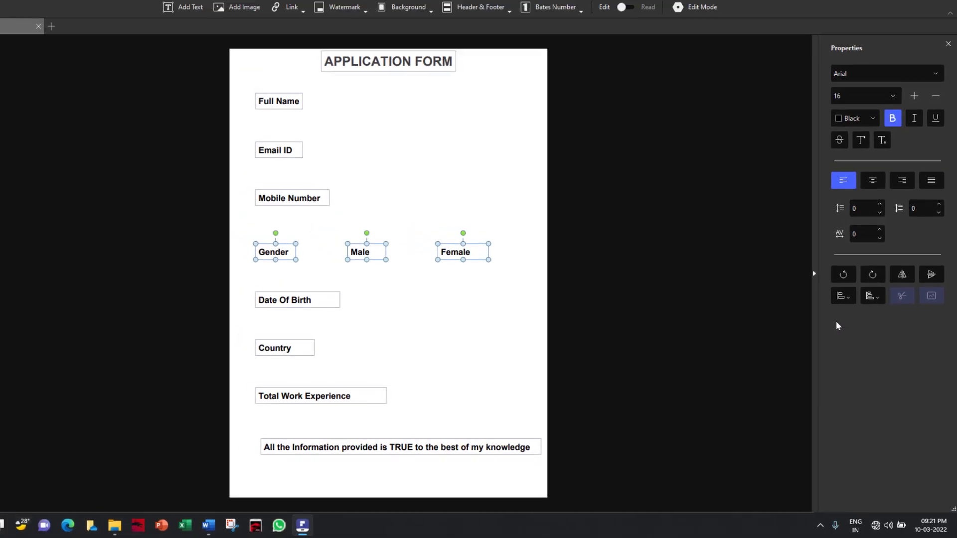
{"action": "left_click", "coordinate": [509, 339]}
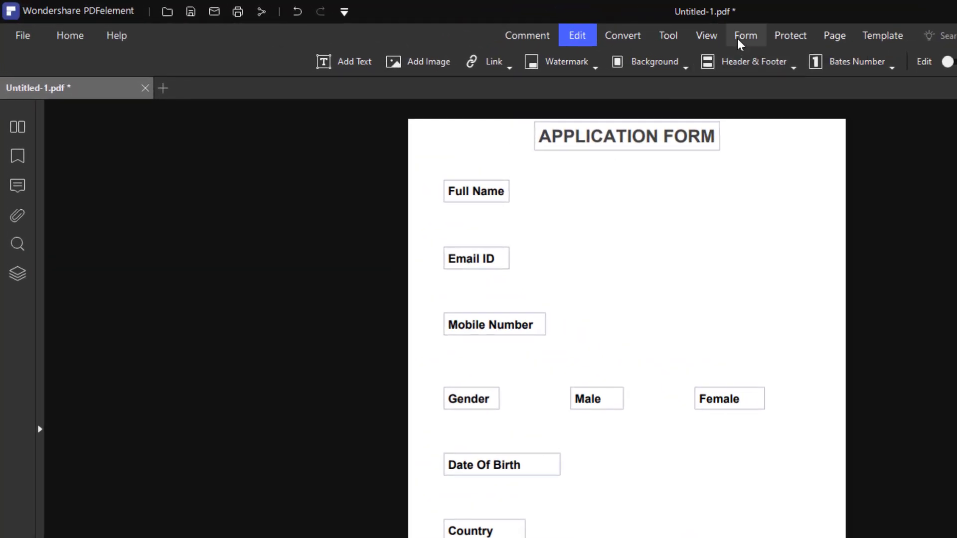
Place text fields beside Full Name, Email ID, Mobile Number and Country.
{"action": "left_click", "coordinate": [739, 42]}
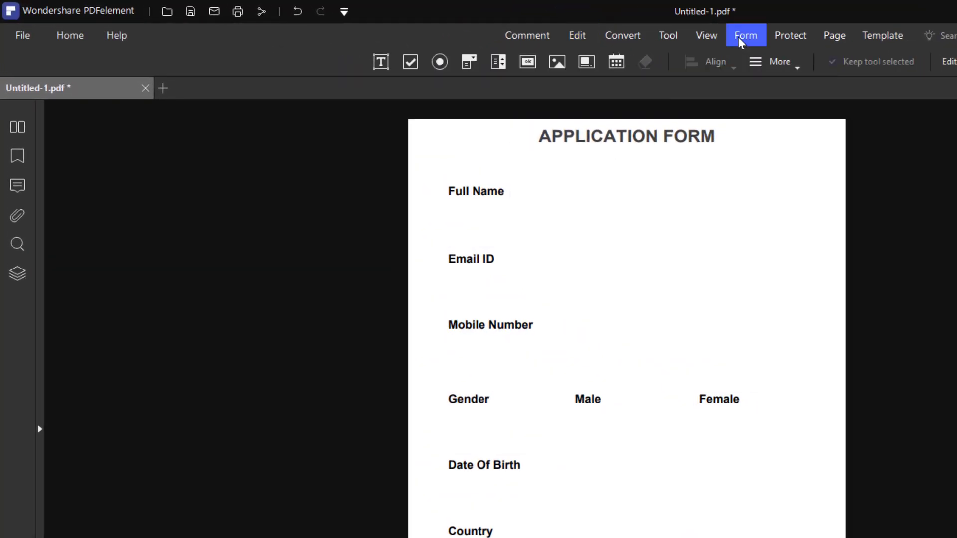
{"action": "left_click", "coordinate": [380, 63]}
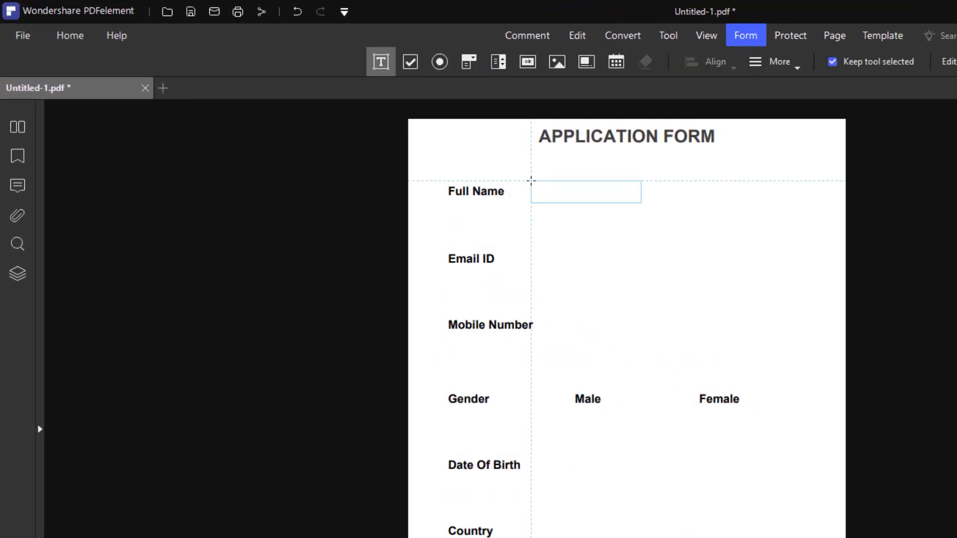
{"action": "left_click", "coordinate": [531, 181]}
{"action": "left_click", "coordinate": [543, 245]}
{"action": "left_click", "coordinate": [551, 314]}
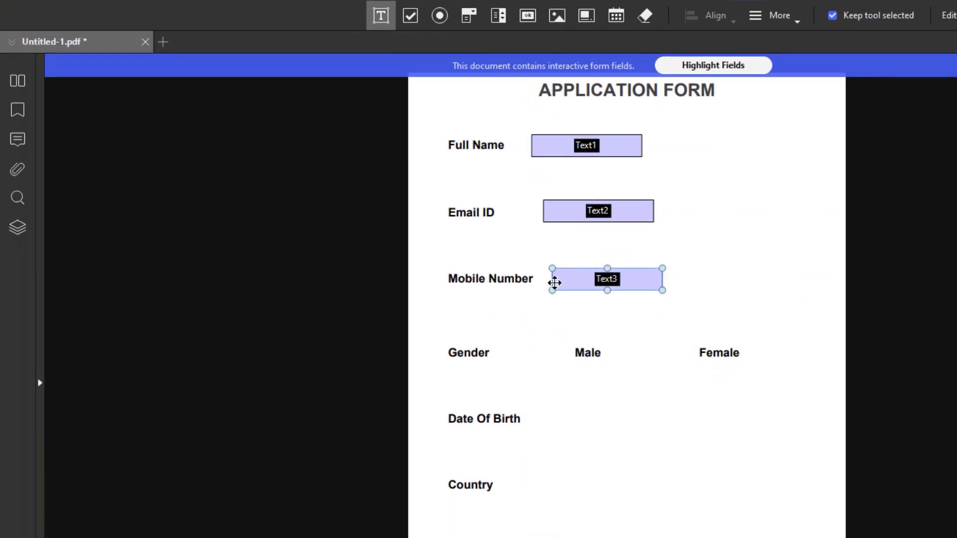
{"action": "left_click", "coordinate": [524, 470]}
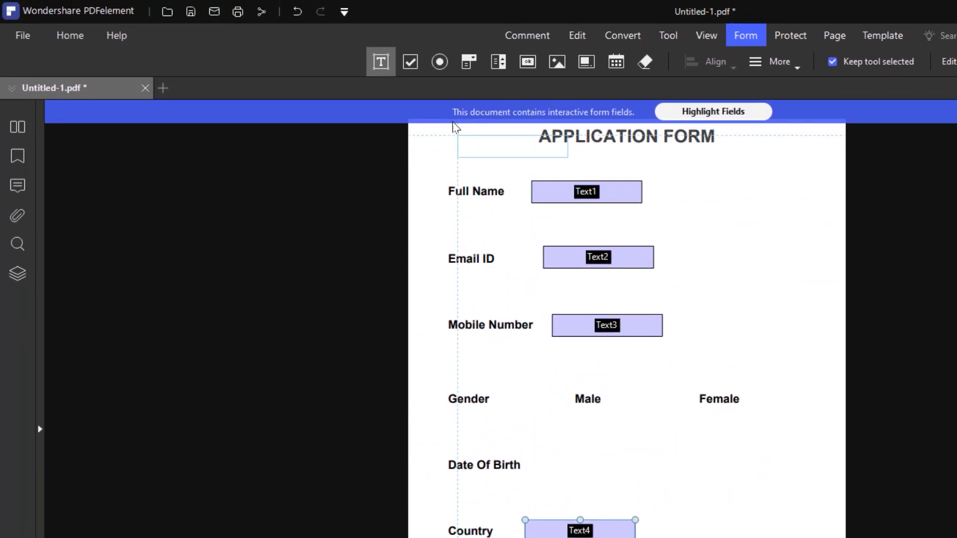
Add a radio button beside Female and a date field beside Date Of Birth.
{"action": "left_click", "coordinate": [440, 66]}
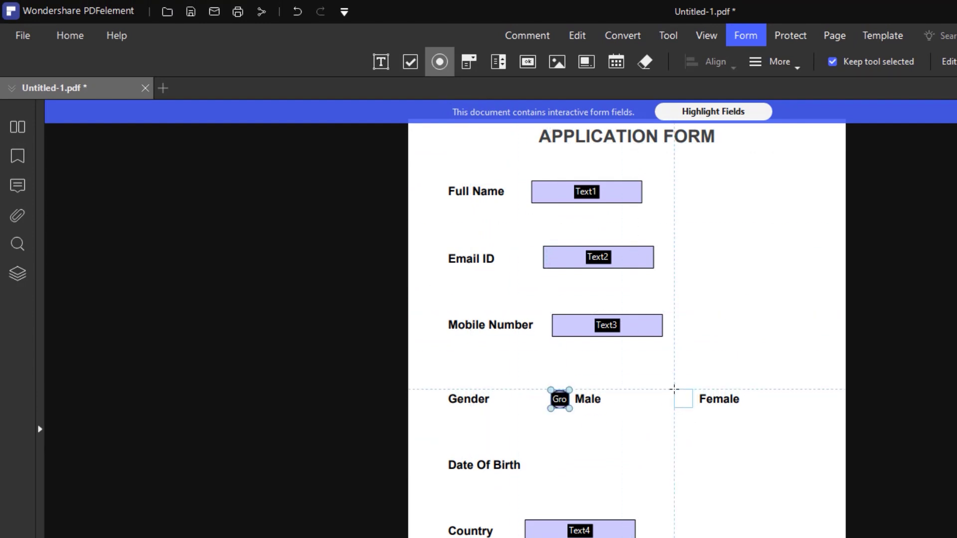
{"action": "left_click", "coordinate": [674, 388]}
{"action": "left_click", "coordinate": [617, 62]}
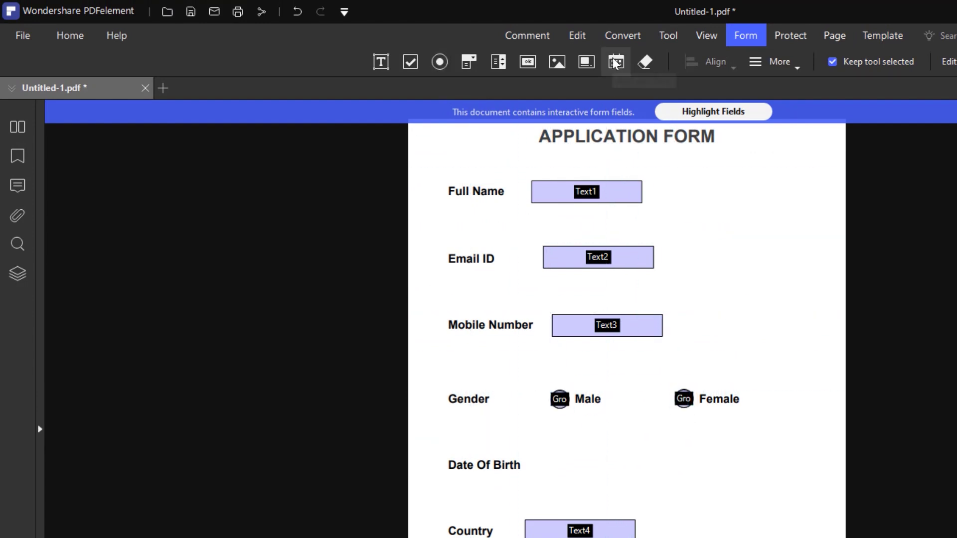
{"action": "left_click", "coordinate": [538, 453]}
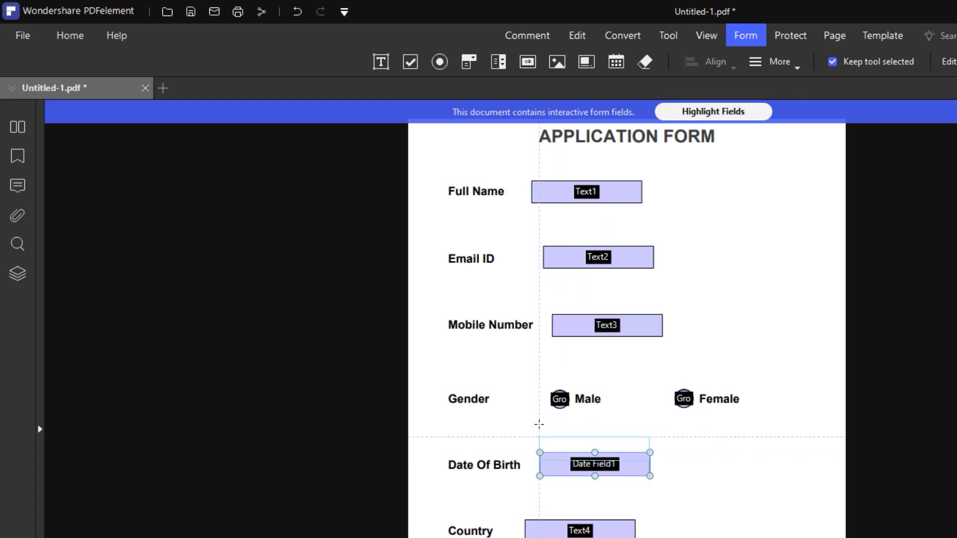
Add a dropdown beside Total Work Experience and a check box before the declaration line.
{"action": "left_click", "coordinate": [469, 64]}
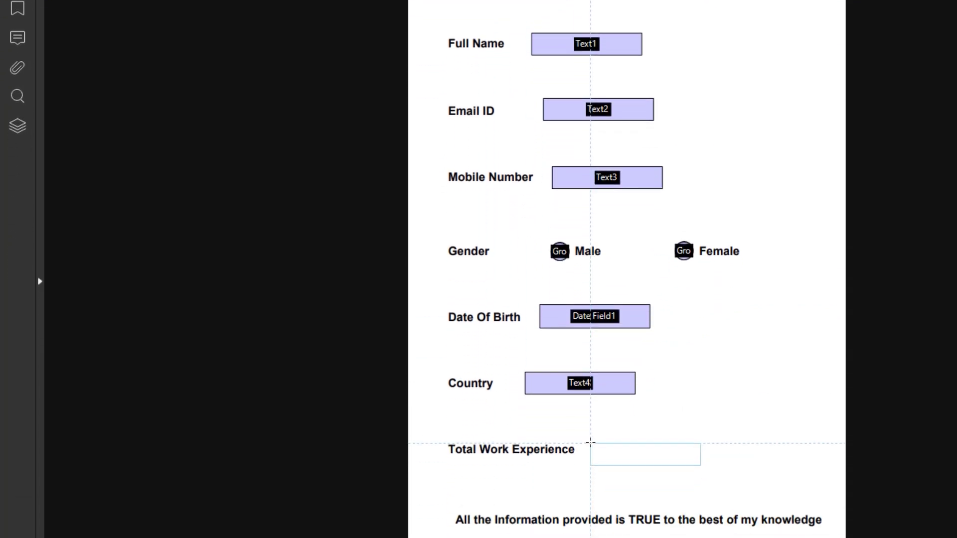
{"action": "left_click", "coordinate": [585, 437]}
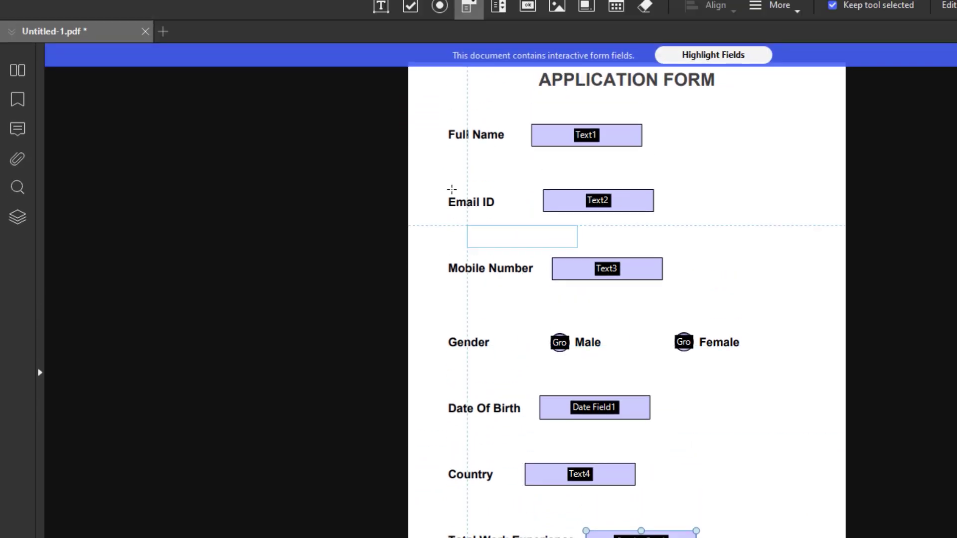
{"action": "left_click", "coordinate": [411, 64]}
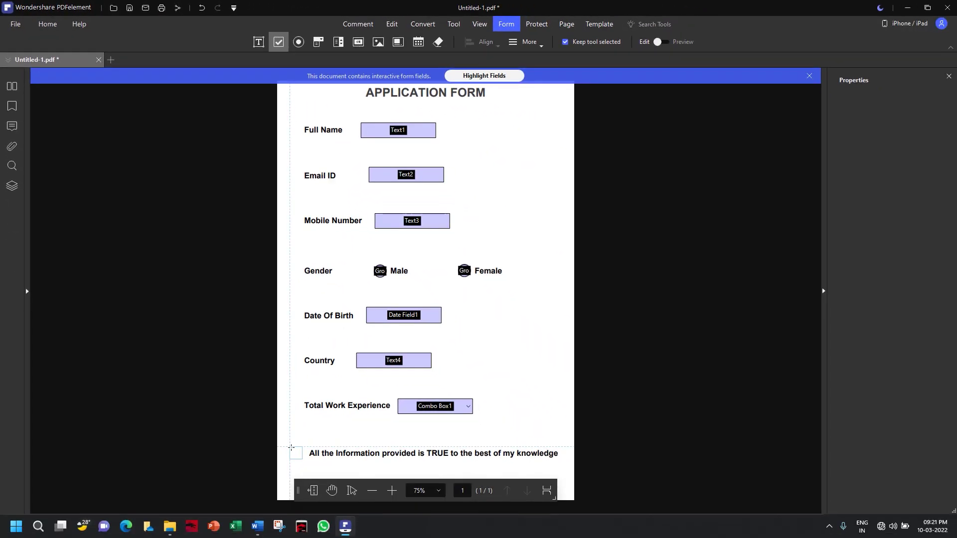
{"action": "left_click", "coordinate": [291, 447]}
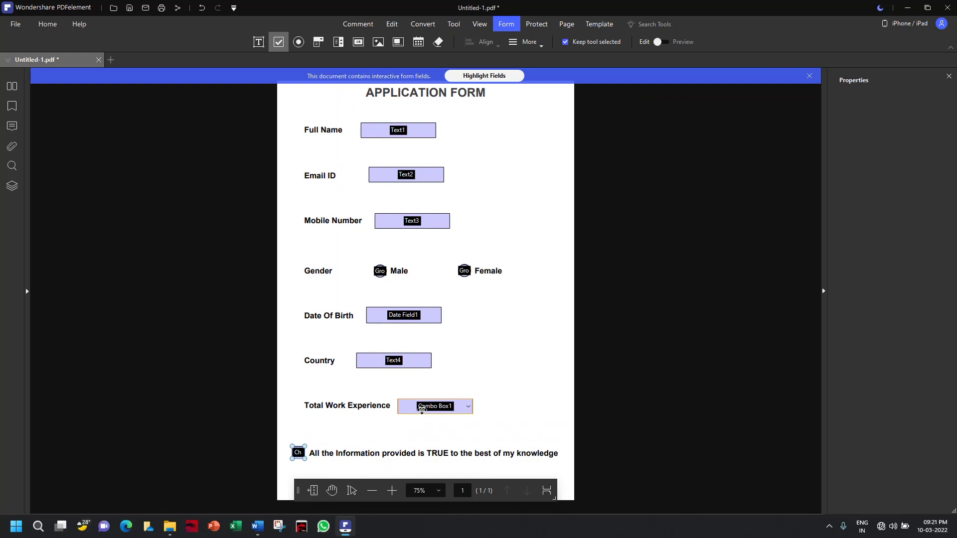
Select the dropdown plus the Country, Date Of Birth, Mobile Number, Email ID and Full Name fields.
{"action": "left_click", "coordinate": [421, 409]}
{"action": "left_click", "coordinate": [393, 363], "text": "ctrl"}
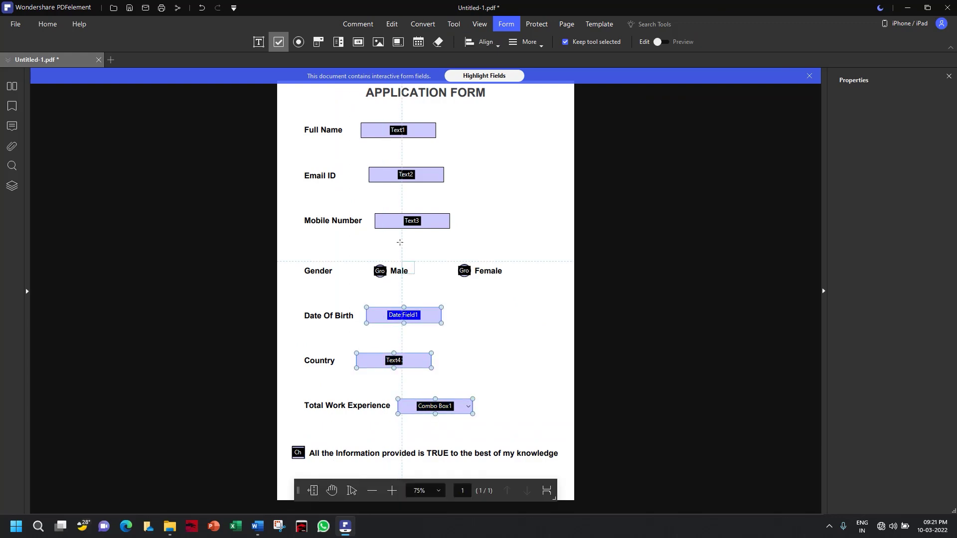
{"action": "left_click", "coordinate": [397, 219], "text": "ctrl"}
{"action": "left_click", "coordinate": [397, 176], "text": "ctrl"}
{"action": "left_click", "coordinate": [396, 133], "text": "ctrl"}
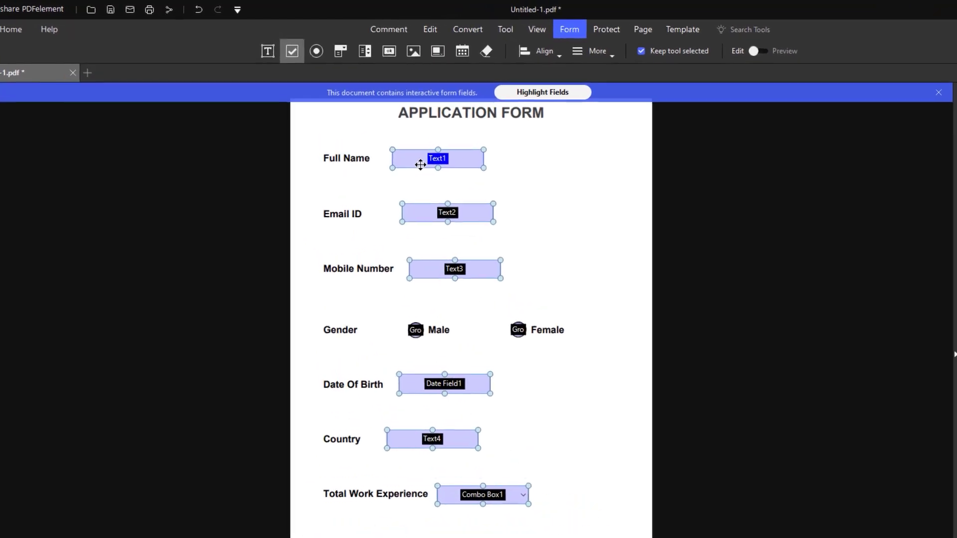
Give the selected fields bold 16-point Arial text in dark grey, then select only the dropdown.
{"action": "right_click", "coordinate": [427, 169]}
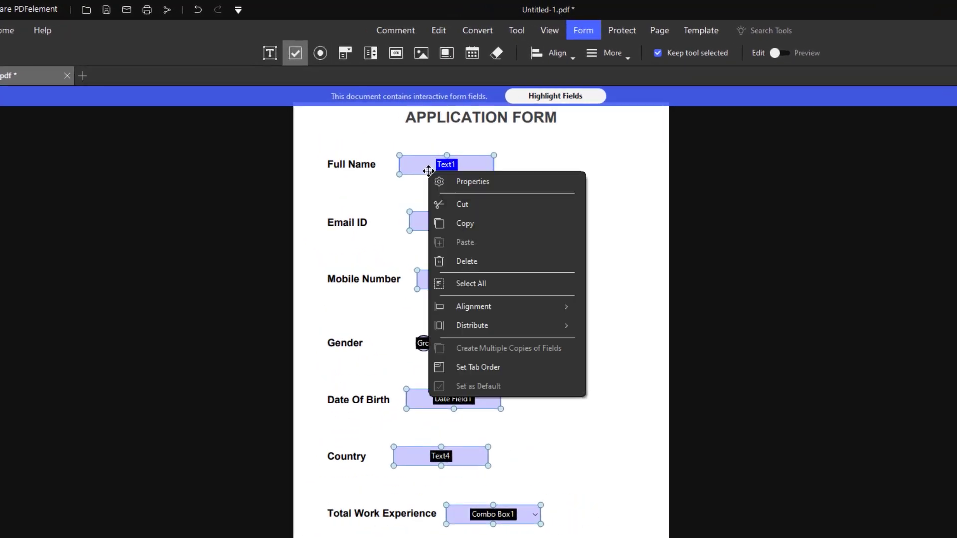
{"action": "left_click", "coordinate": [468, 182]}
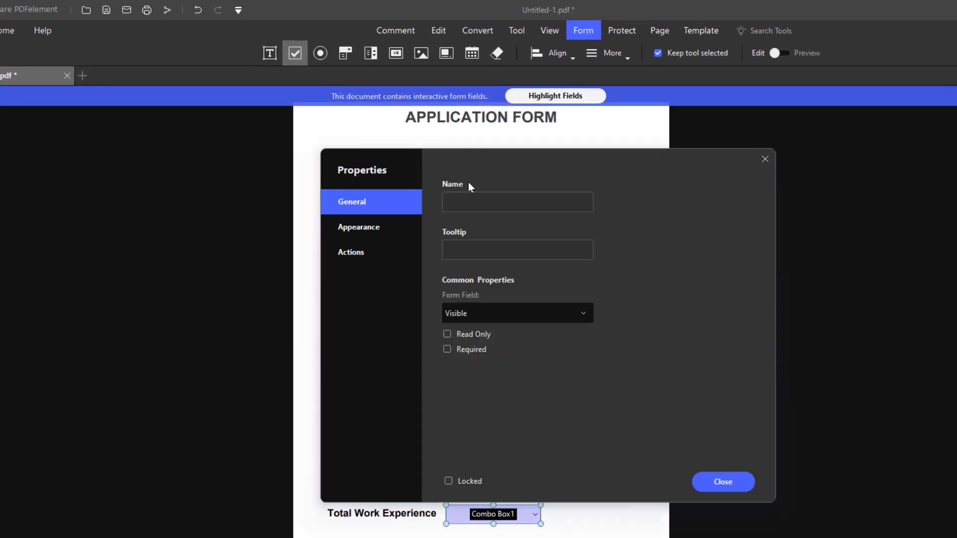
{"action": "left_click", "coordinate": [378, 230]}
{"action": "left_click", "coordinate": [553, 344]}
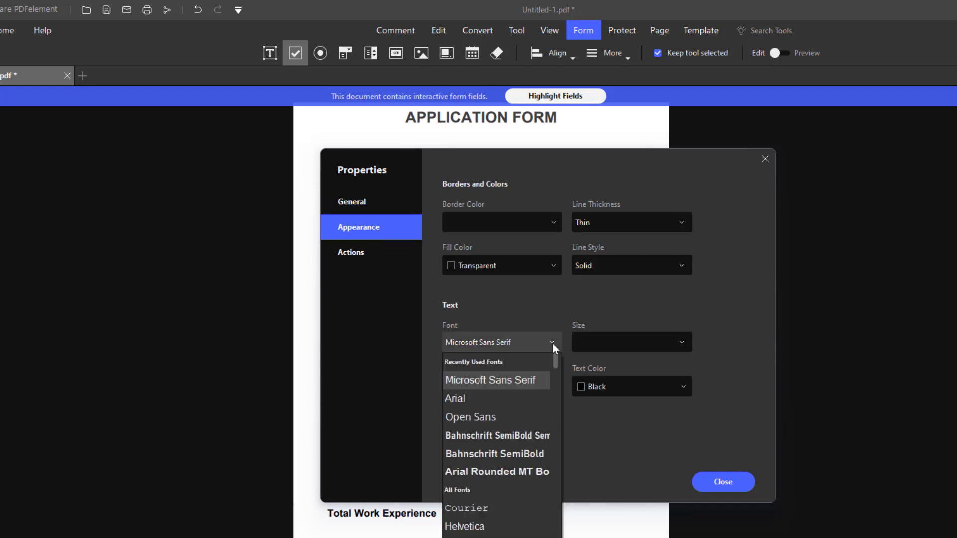
{"action": "left_click", "coordinate": [470, 394]}
{"action": "left_click", "coordinate": [658, 342]}
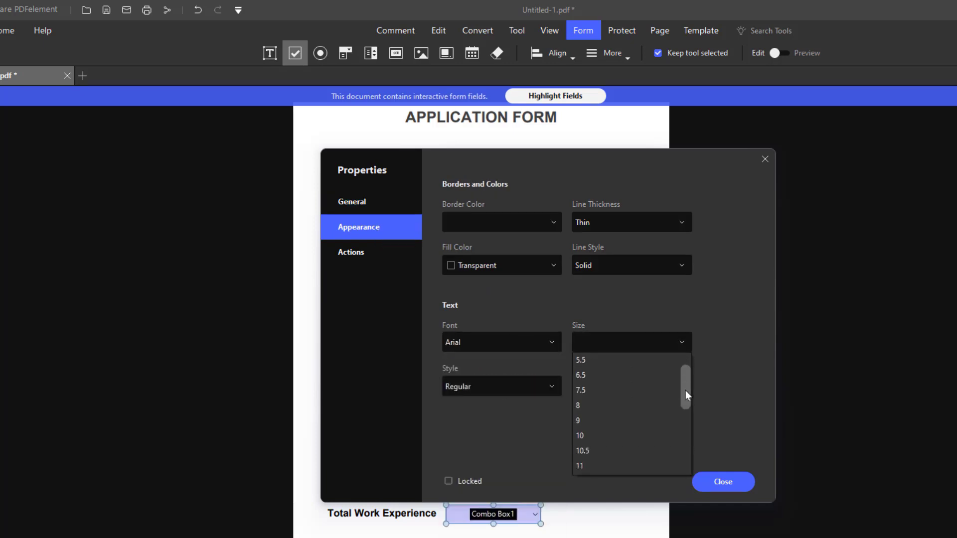
{"action": "scroll", "coordinate": [686, 390], "scroll_direction": "down", "scroll_amount": 3}
{"action": "left_click", "coordinate": [591, 448]}
{"action": "left_click", "coordinate": [548, 389]}
{"action": "left_click", "coordinate": [463, 415]}
{"action": "left_click", "coordinate": [677, 387]}
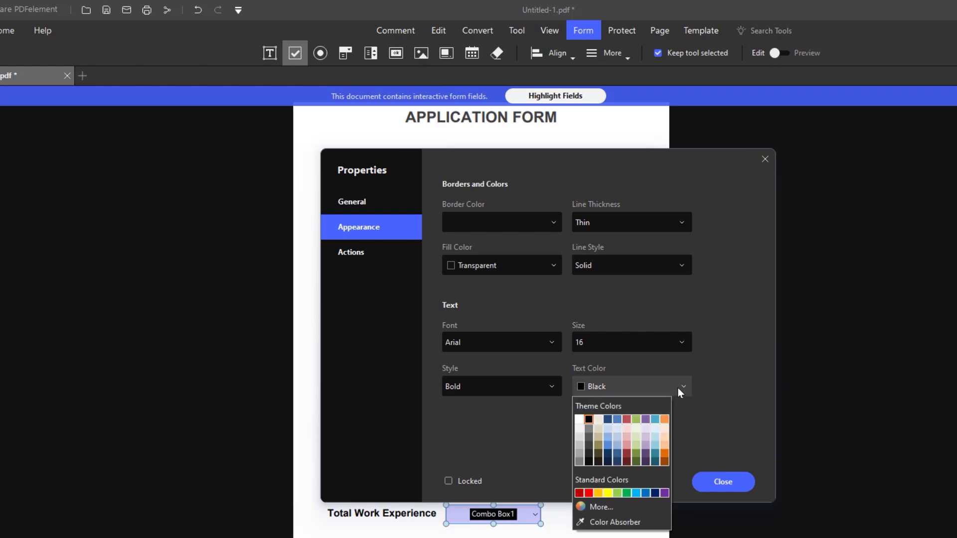
{"action": "left_click", "coordinate": [589, 446]}
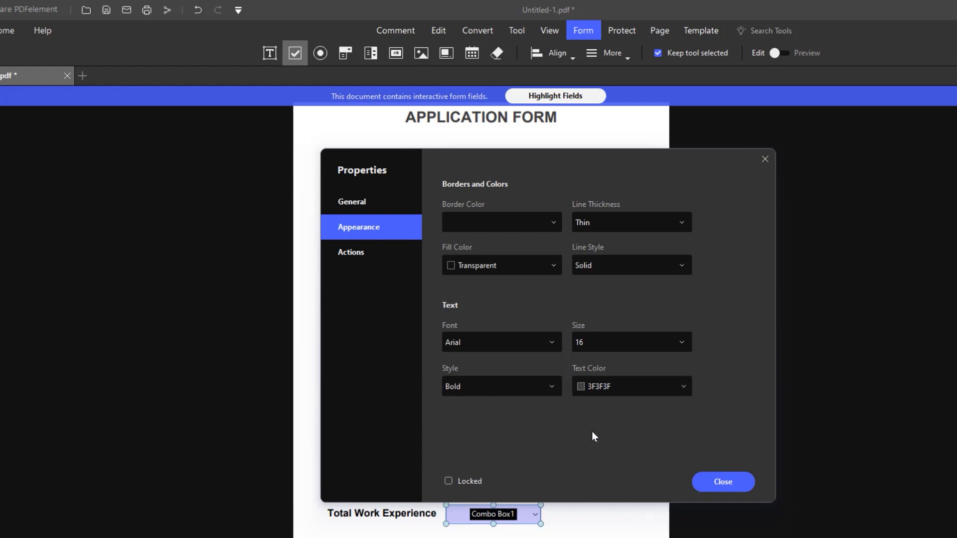
{"action": "left_click", "coordinate": [722, 483]}
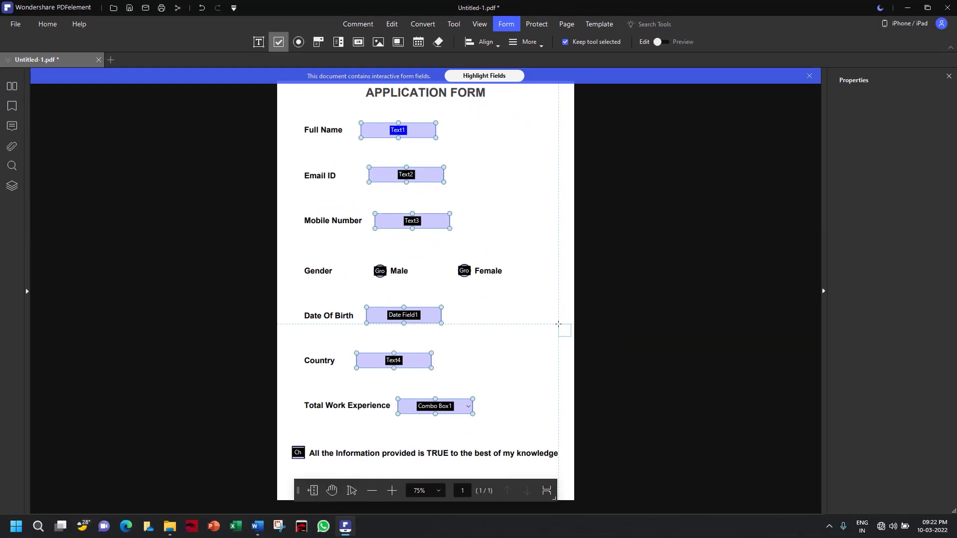
{"action": "key", "text": "Escape"}
{"action": "left_click", "coordinate": [467, 408]}
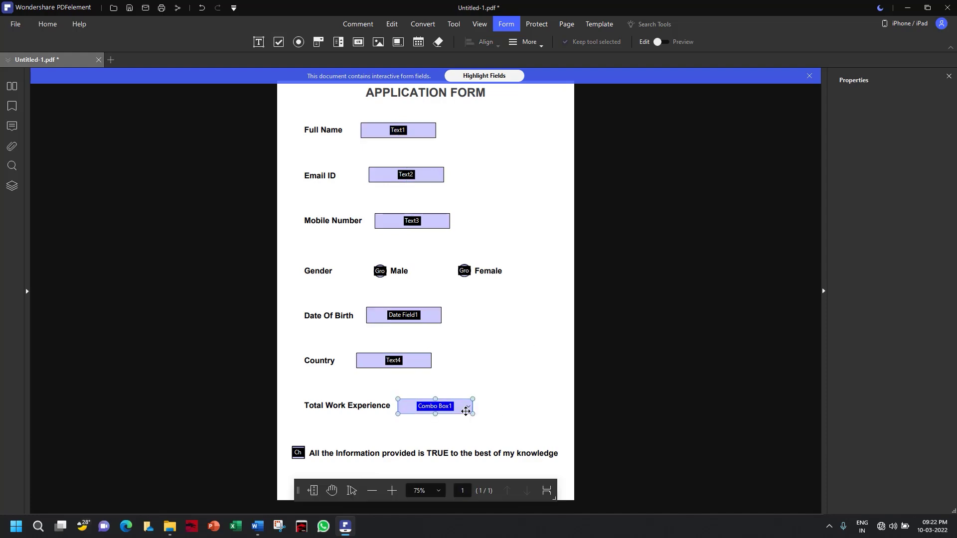
Add the dropdown choices Upto 5 Years, 5 to 10 Years, 10 to 15 Years and > 15 Years.
{"action": "right_click", "coordinate": [466, 411]}
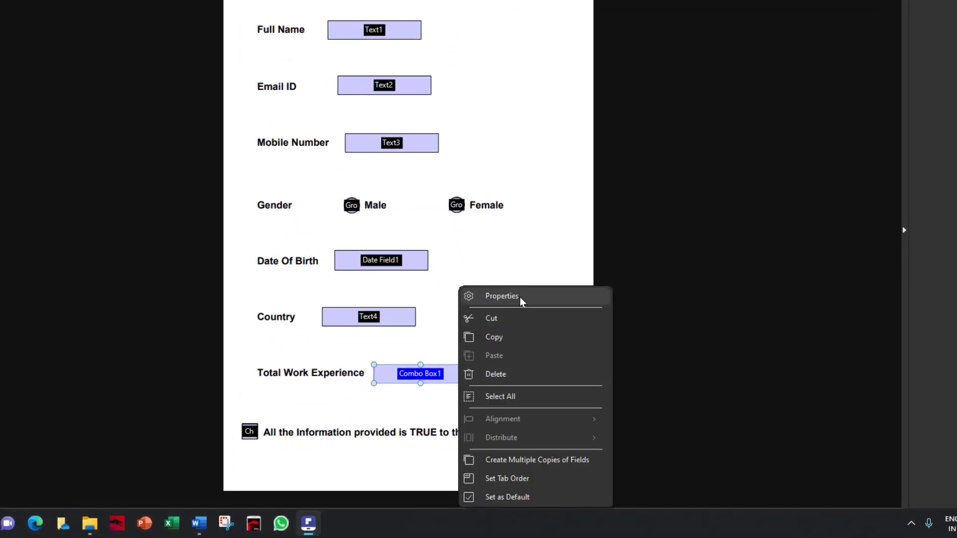
{"action": "left_click", "coordinate": [502, 296]}
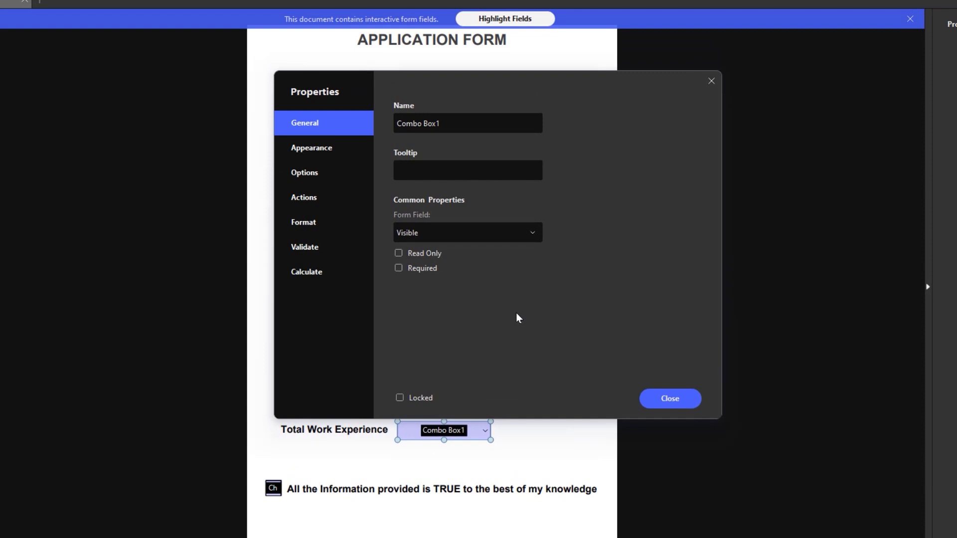
{"action": "left_click", "coordinate": [307, 175]}
{"action": "left_click", "coordinate": [419, 124]}
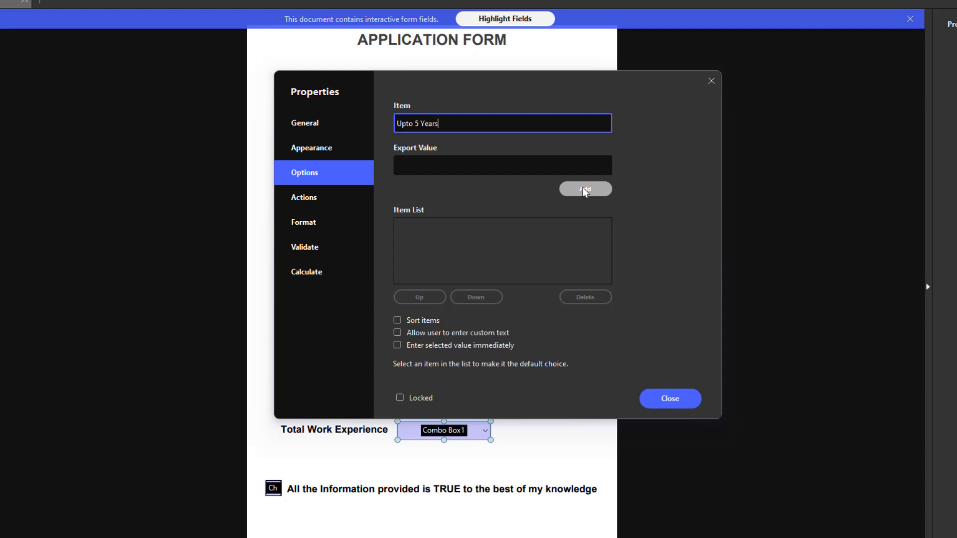
{"action": "left_click", "coordinate": [584, 191]}
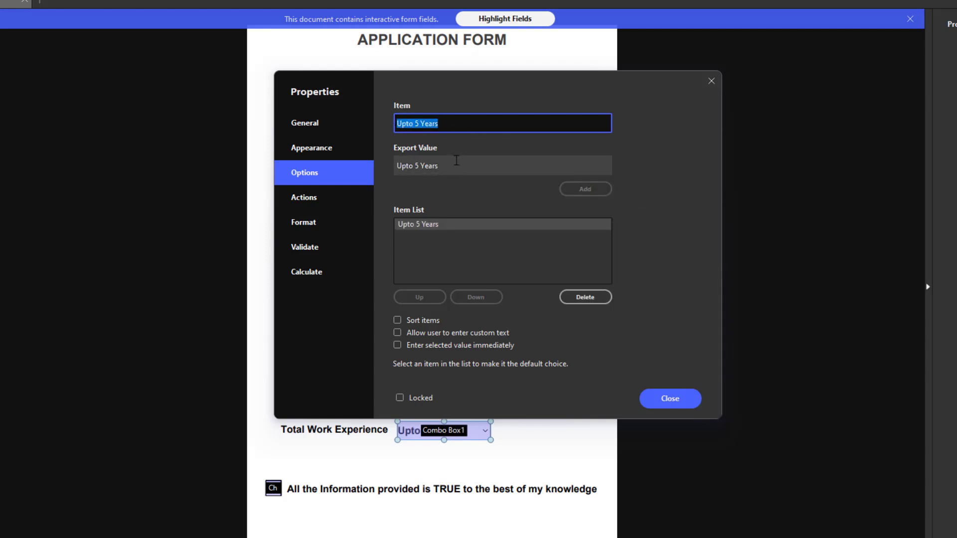
{"action": "type", "text": "5 to 10"}
{"action": "left_click", "coordinate": [561, 188]}
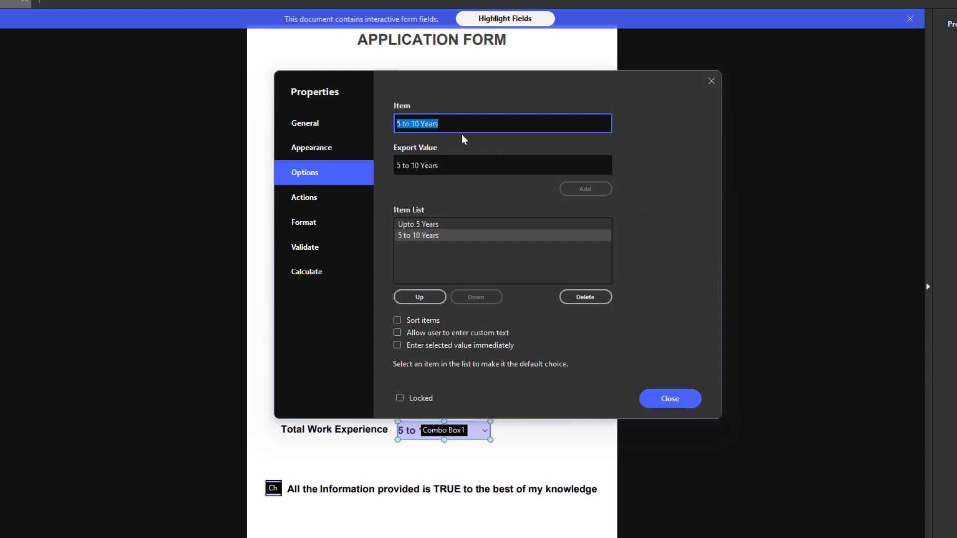
{"action": "type", "text": "10"}
{"action": "key", "text": "Return"}
{"action": "type", "text": "> 15 "}
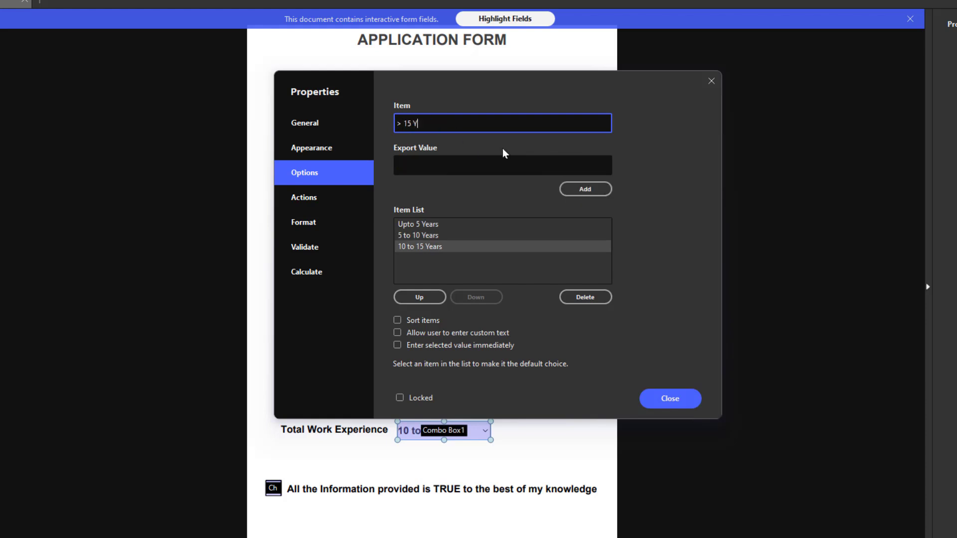
{"action": "type", "text": "Years"}
{"action": "key", "text": "Return"}
Reorder the choices so > 15 Years comes last, and close the properties.
{"action": "left_click", "coordinate": [426, 299]}
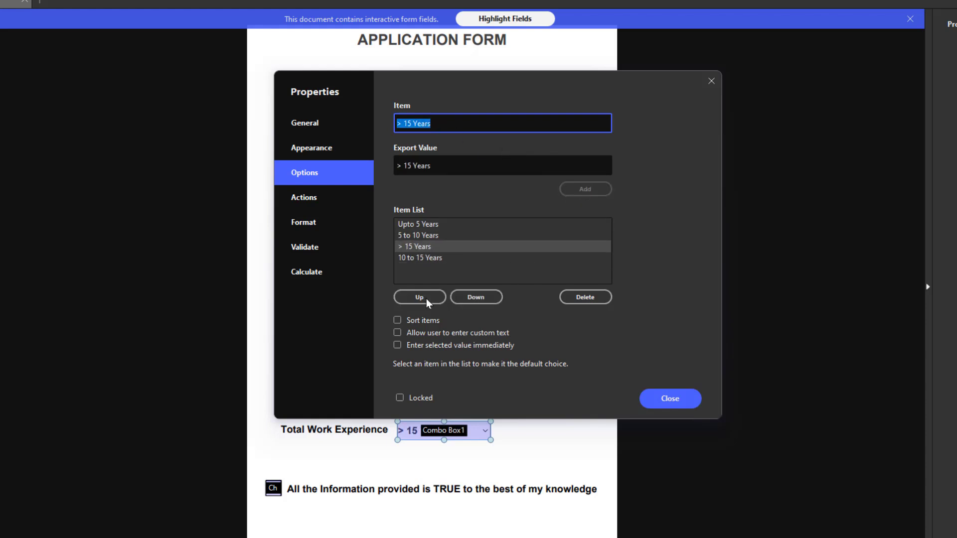
{"action": "left_click", "coordinate": [426, 298]}
{"action": "left_click", "coordinate": [468, 299]}
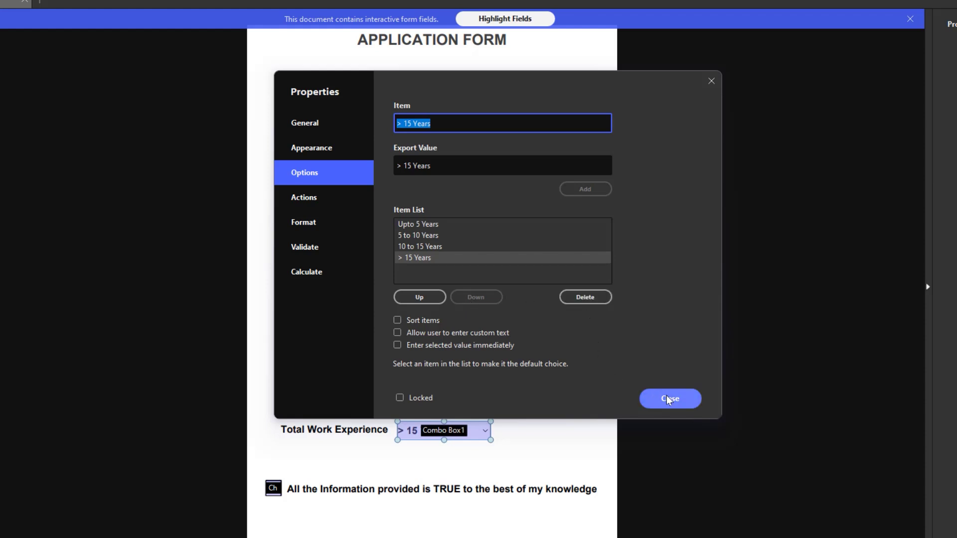
{"action": "left_click", "coordinate": [678, 404]}
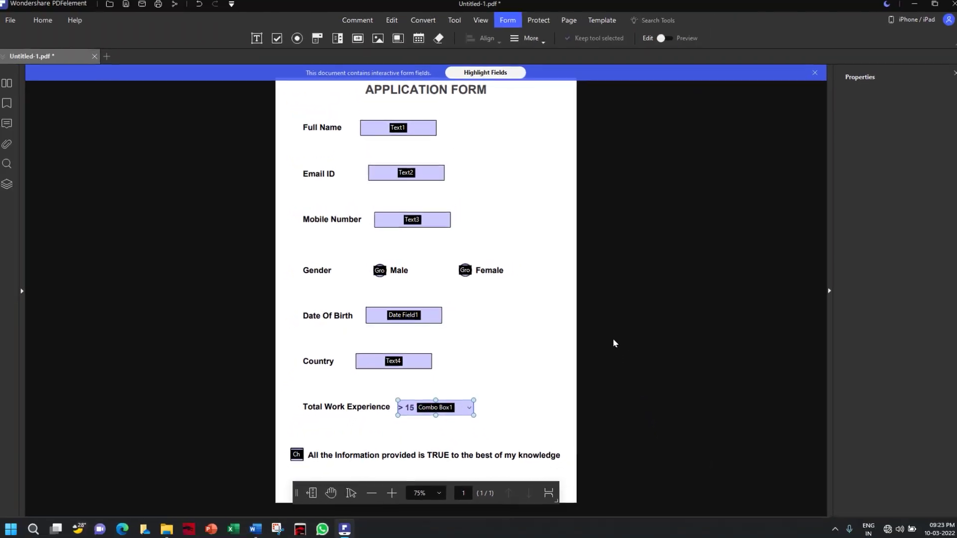
Left-align Email ID and Mobile Number with Full Name, nudging the three fields right.
{"action": "left_click", "coordinate": [408, 225]}
{"action": "left_click", "coordinate": [385, 178], "text": "shift"}
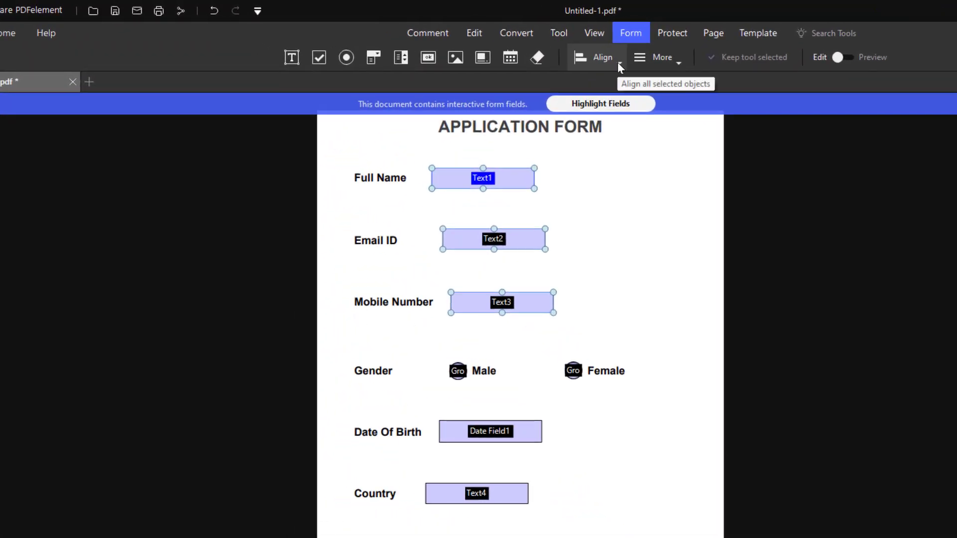
{"action": "left_click", "coordinate": [618, 67]}
{"action": "left_click", "coordinate": [615, 82]}
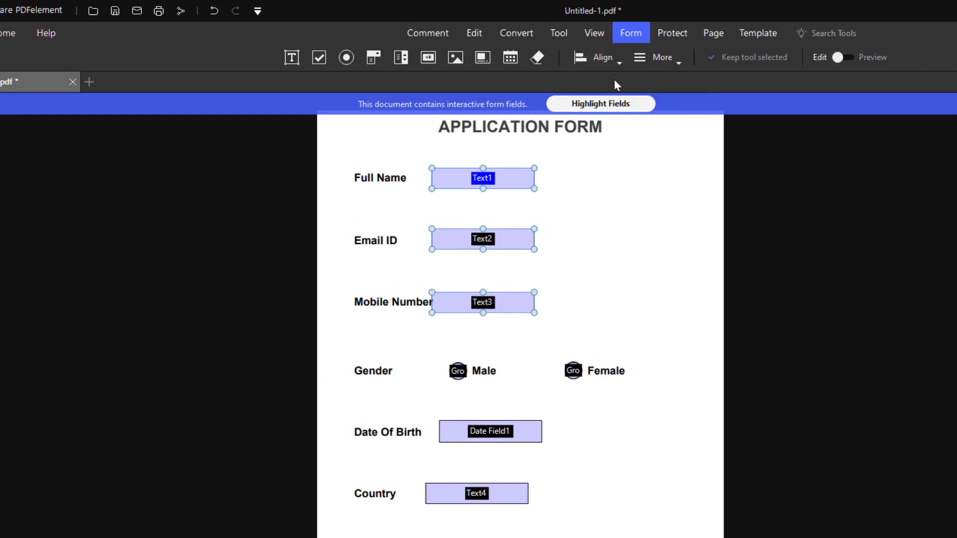
{"action": "left_click_drag", "start_coordinate": [513, 313], "coordinate": [523, 312]}
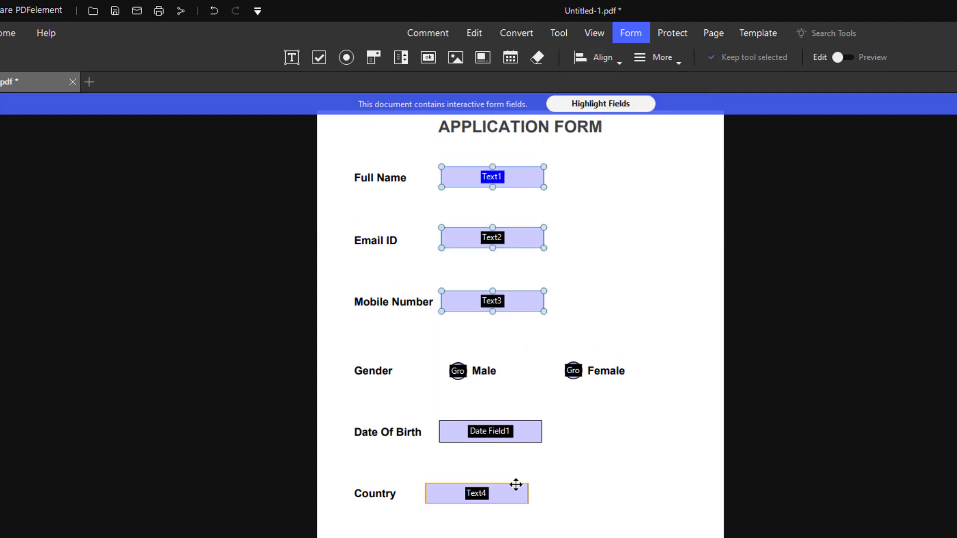
Left-align Date Of Birth with Country and move both under Full Name.
{"action": "left_click", "coordinate": [494, 497]}
{"action": "left_click", "coordinate": [496, 435], "text": "ctrl"}
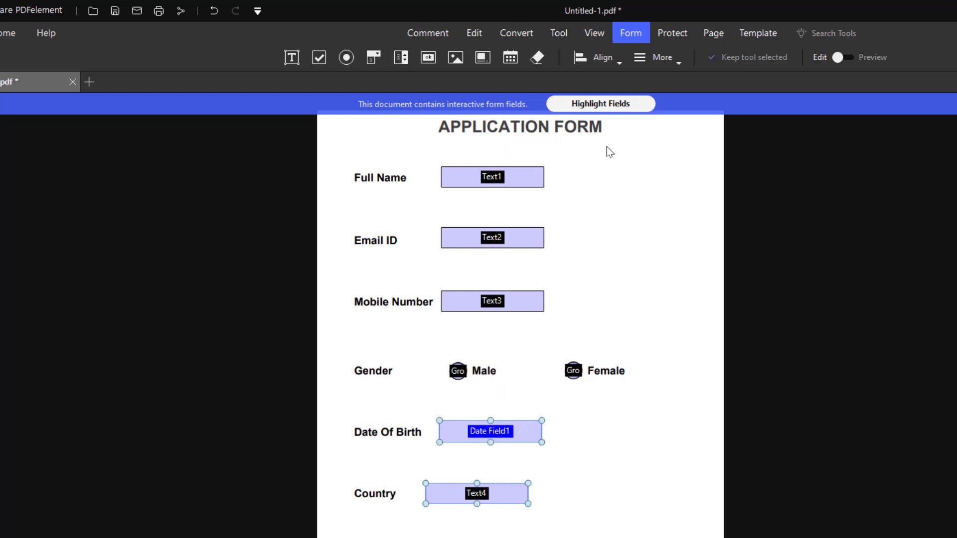
{"action": "left_click", "coordinate": [611, 57]}
{"action": "left_click", "coordinate": [603, 77]}
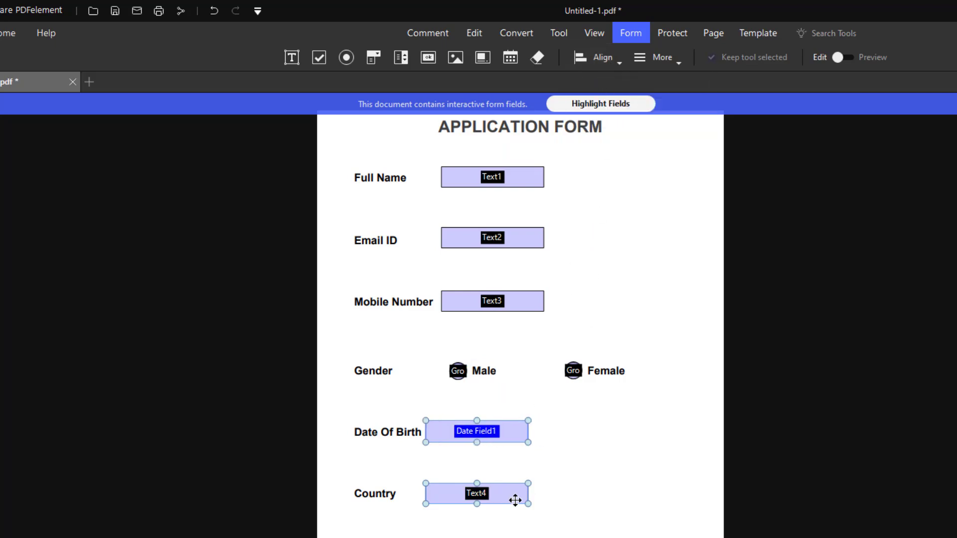
{"action": "left_click_drag", "start_coordinate": [515, 500], "coordinate": [531, 501]}
{"action": "left_click", "coordinate": [516, 361]}
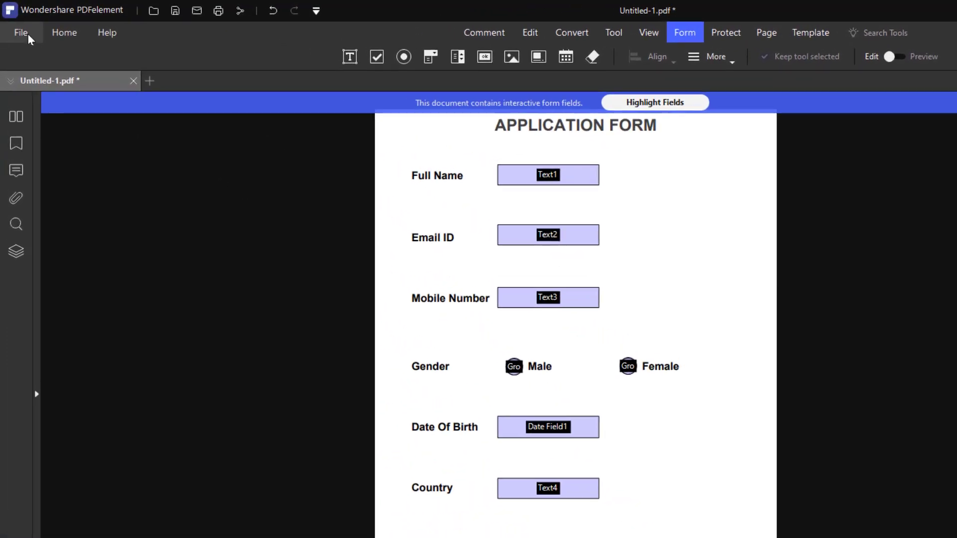
Save the form as a PDF named Application Form on the desktop.
{"action": "left_click", "coordinate": [15, 24]}
{"action": "left_click", "coordinate": [37, 142]}
{"action": "left_click", "coordinate": [60, 120]}
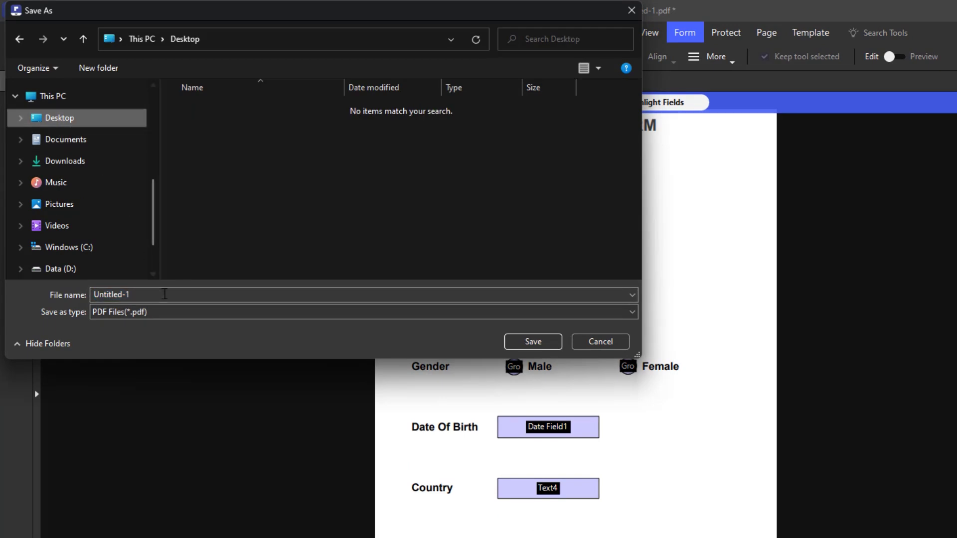
{"action": "type", "text": "A"}
{"action": "type", "text": "orm"}
{"action": "left_click", "coordinate": [533, 342]}
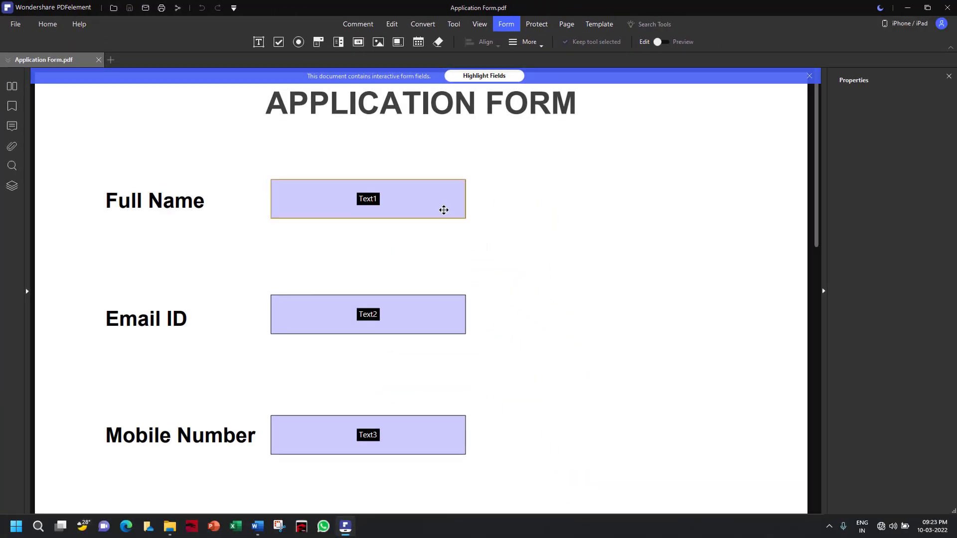
Close PDFelement and open Application Form.pdf from the desktop.
{"action": "left_click", "coordinate": [944, 11]}
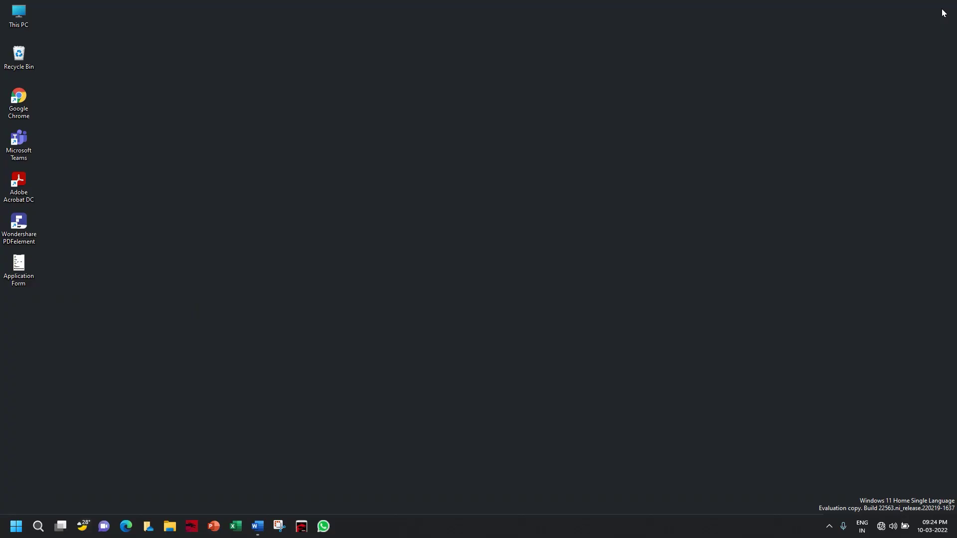
{"action": "right_click", "coordinate": [25, 271]}
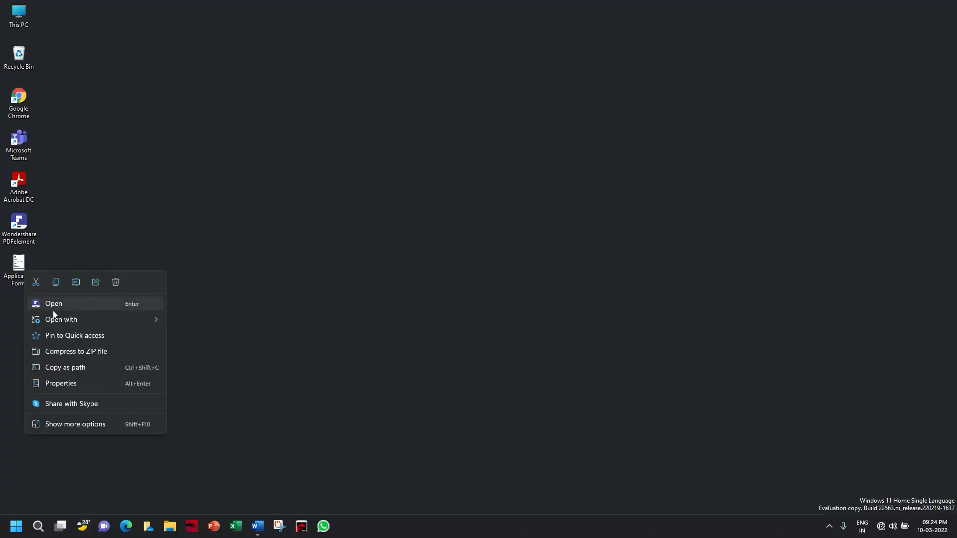
{"action": "left_click", "coordinate": [212, 328]}
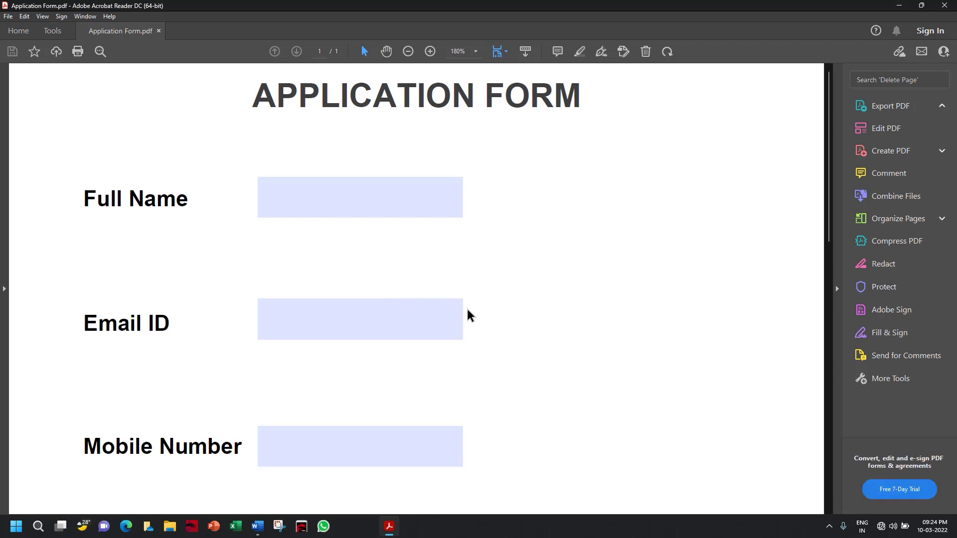
Fill in Full Name, Email ID and Mobile Number, and set gender to Male.
{"action": "left_click", "coordinate": [375, 114]}
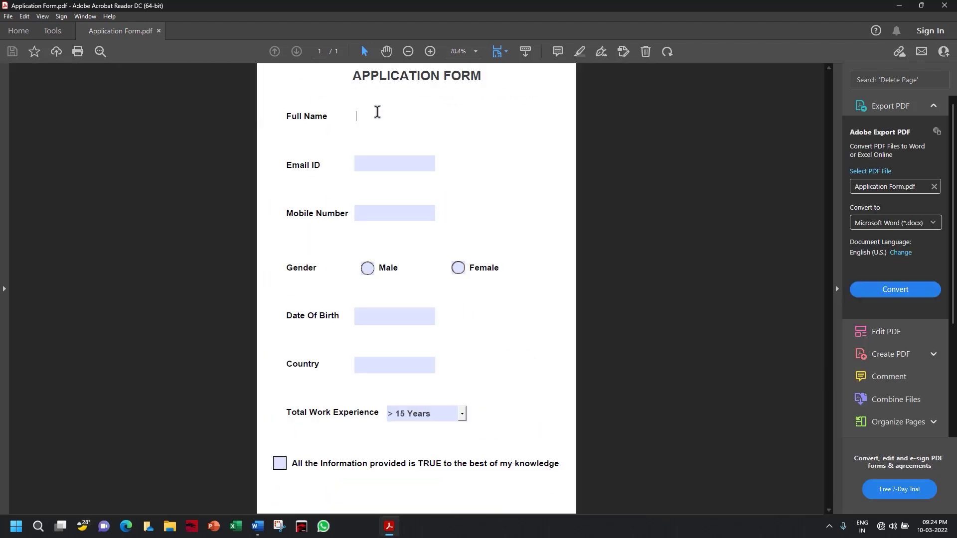
{"action": "type", "text": "Add your Name"}
{"action": "key", "text": "Tab"}
{"action": "type", "text": "xyz@gmail.c"}
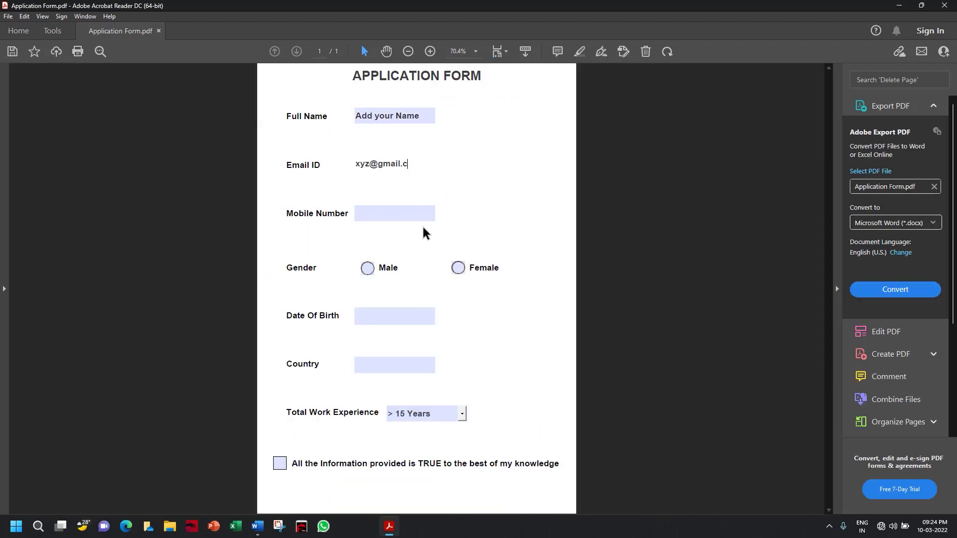
{"action": "type", "text": "om"}
{"action": "key", "text": "Tab"}
{"action": "type", "text": "99999"}
{"action": "left_click", "coordinate": [367, 268]}
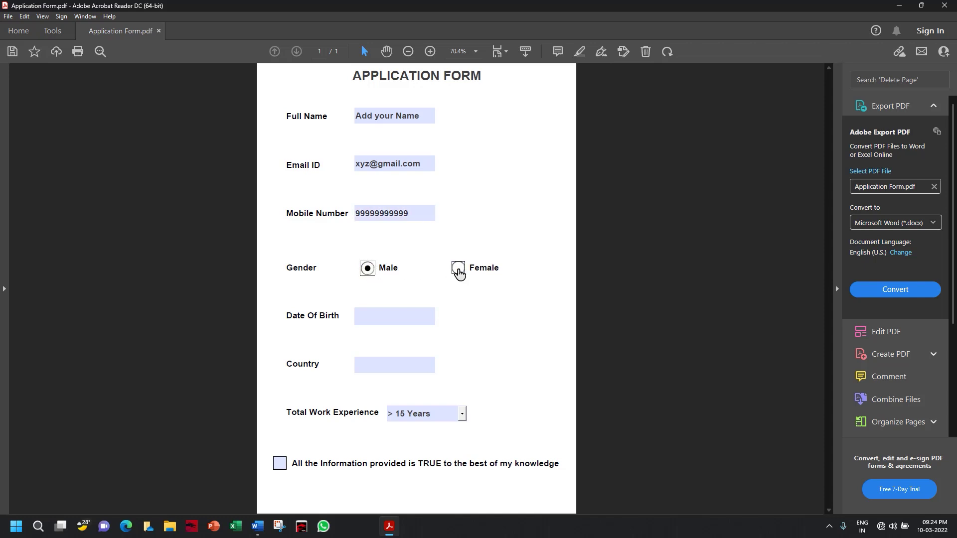
{"action": "left_click", "coordinate": [457, 267]}
{"action": "left_click", "coordinate": [367, 269]}
Set date of birth to 3/23/2022, choose 5 to 10 Years, and tick the declaration.
{"action": "left_click", "coordinate": [376, 319]}
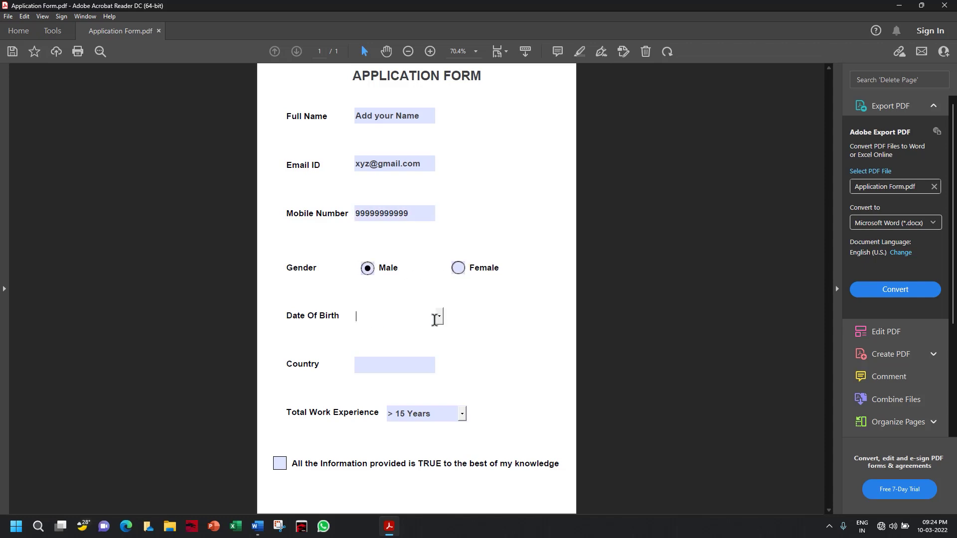
{"action": "left_click", "coordinate": [439, 318]}
{"action": "left_click", "coordinate": [364, 376]}
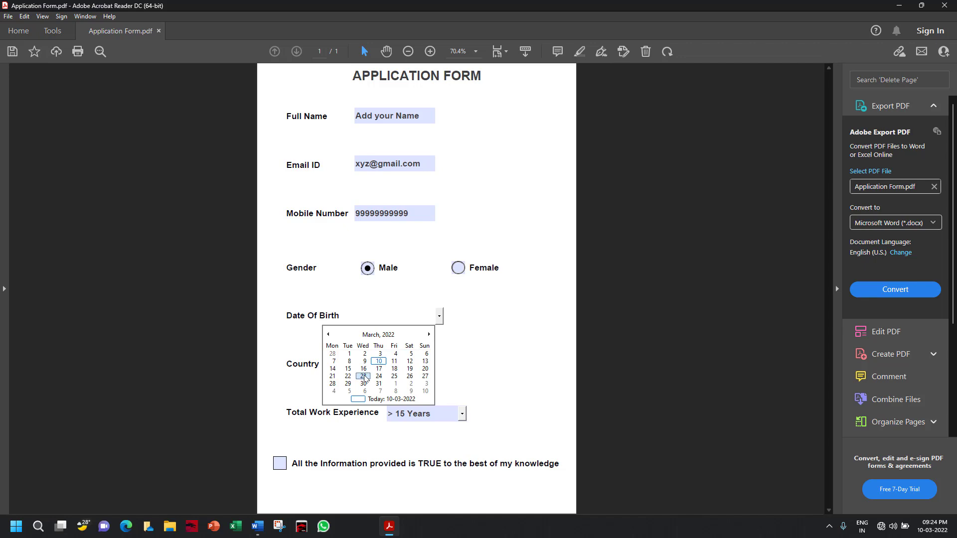
{"action": "left_click", "coordinate": [462, 414]}
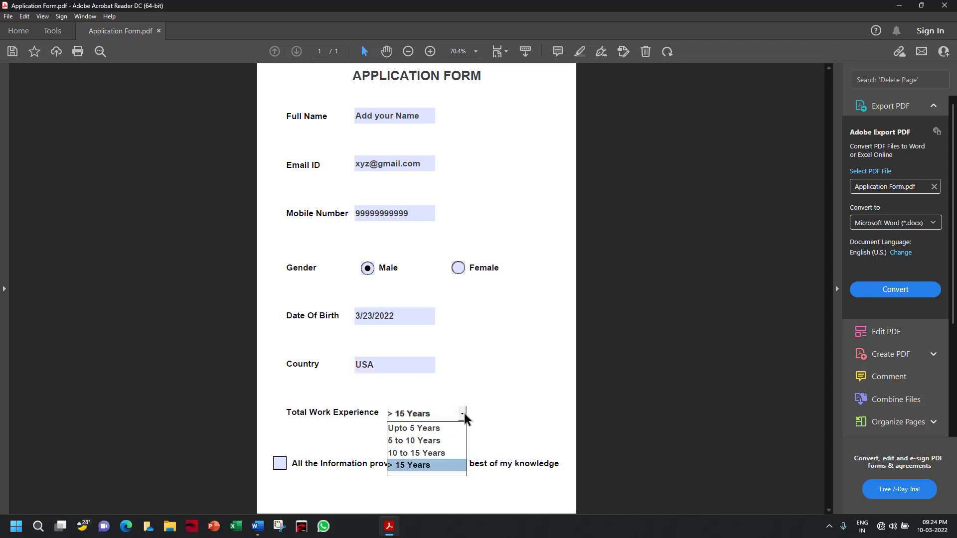
{"action": "left_click", "coordinate": [431, 443]}
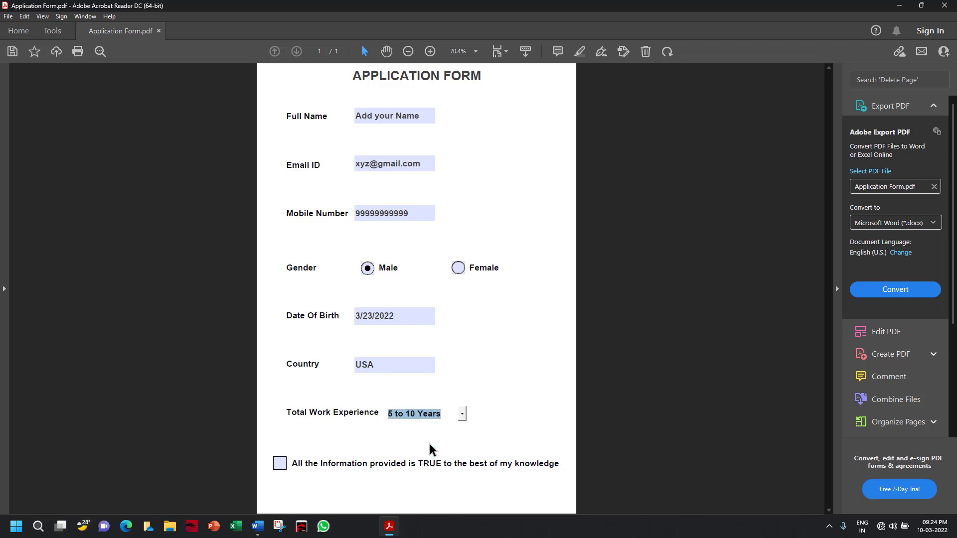
{"action": "left_click", "coordinate": [280, 464]}
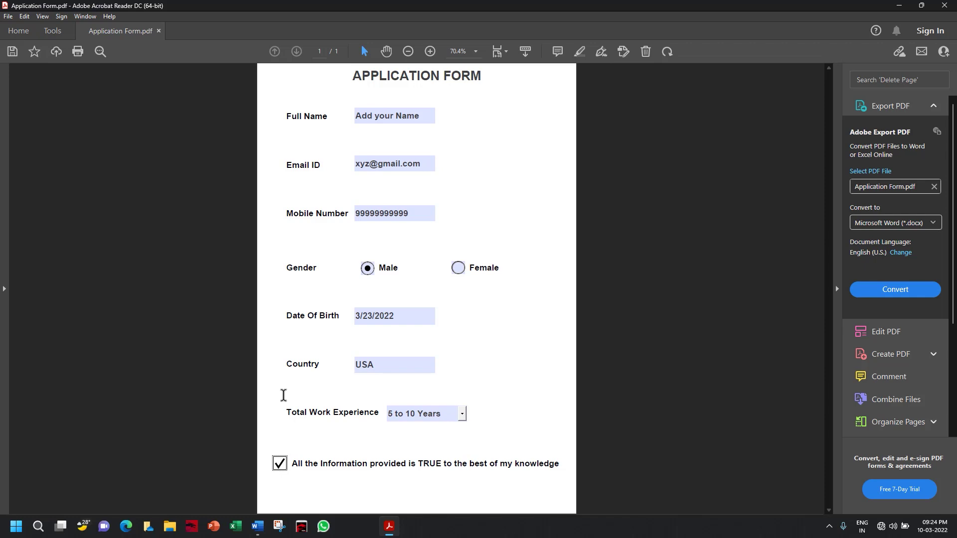
Save the filled form, replacing the existing Application Form.pdf.
{"action": "left_click", "coordinate": [15, 54]}
{"action": "left_click", "coordinate": [573, 384]}
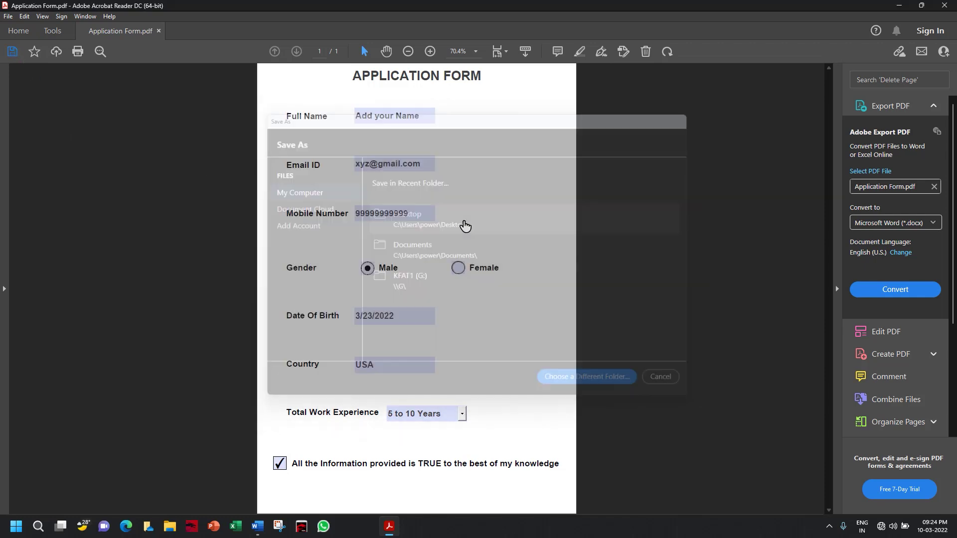
{"action": "left_click", "coordinate": [395, 274]}
{"action": "left_click", "coordinate": [502, 262]}
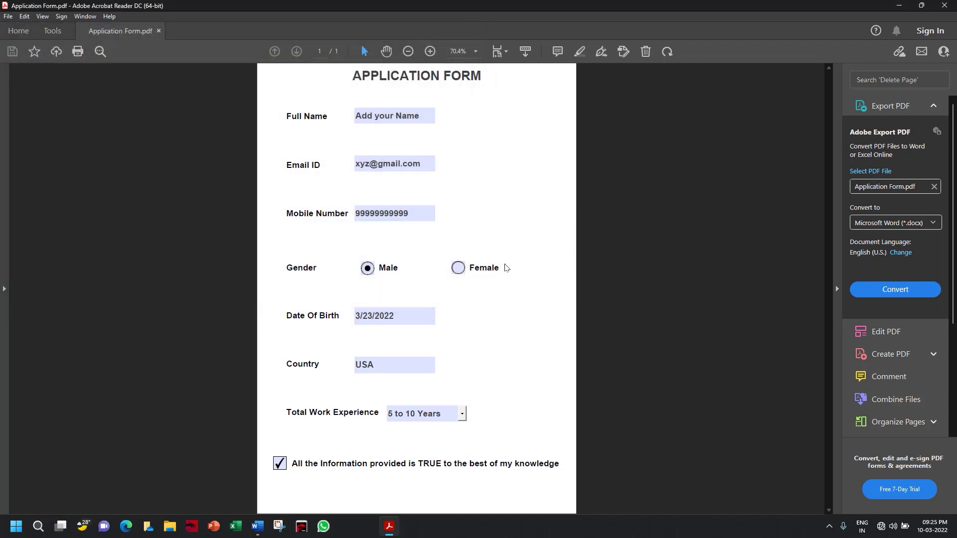
Minimize Acrobat and reopen Application Form.pdf in PDFelement.
{"action": "left_click", "coordinate": [899, 6]}
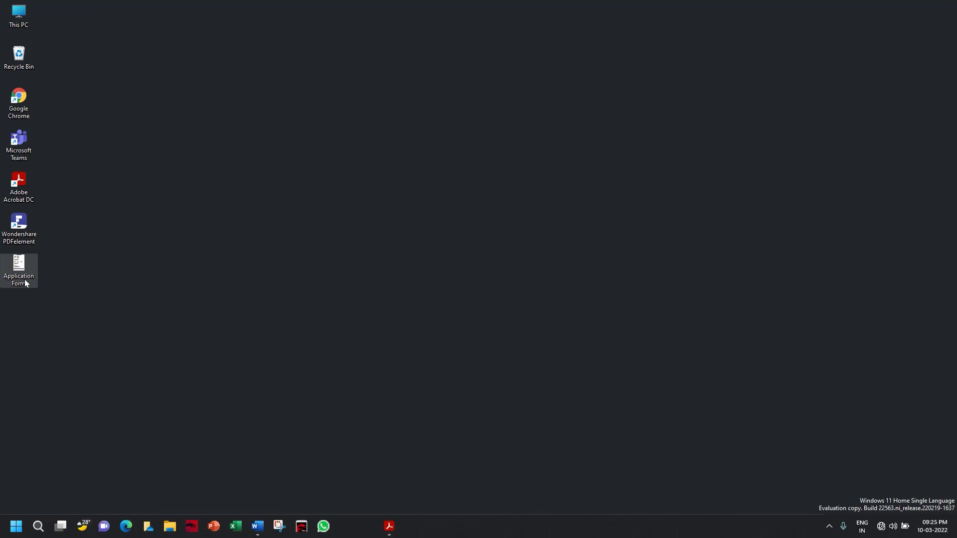
{"action": "right_click", "coordinate": [19, 282]}
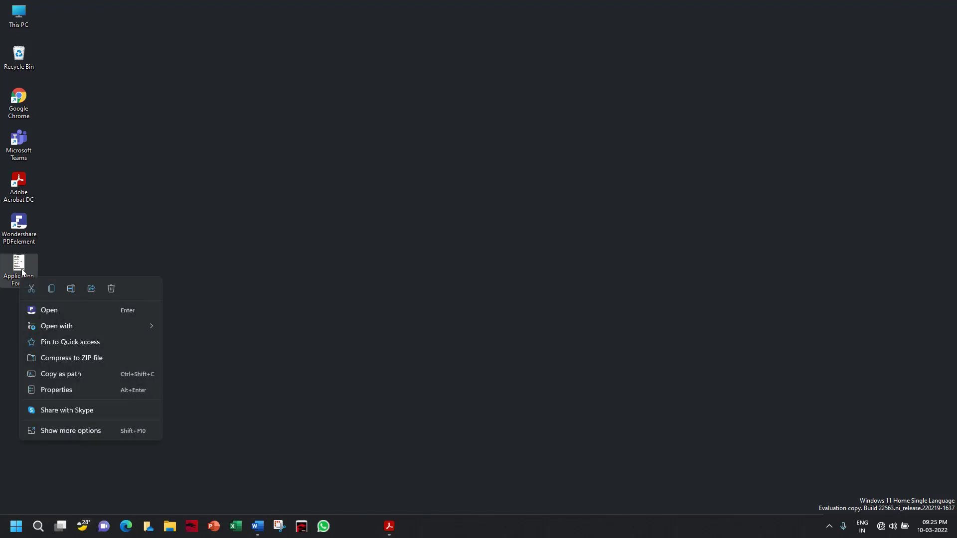
{"action": "left_click", "coordinate": [49, 311]}
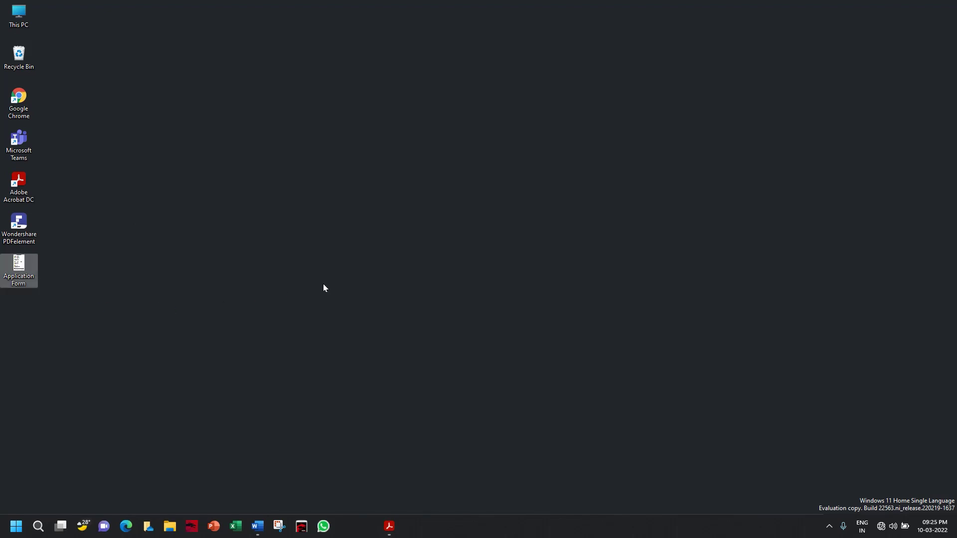
{"action": "scroll", "coordinate": [518, 294], "scroll_direction": "down", "scroll_amount": 2}
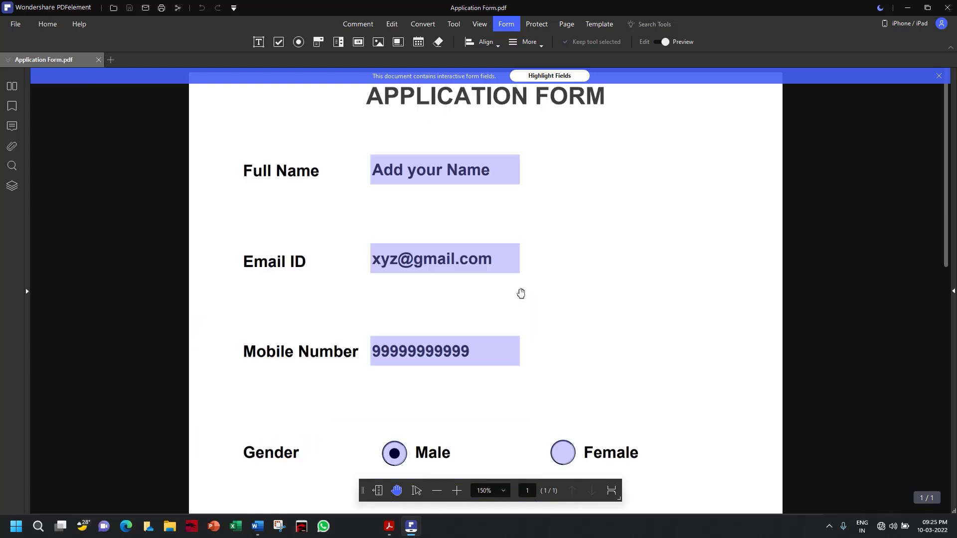
{"action": "scroll", "coordinate": [518, 293], "scroll_direction": "down", "scroll_amount": 1}
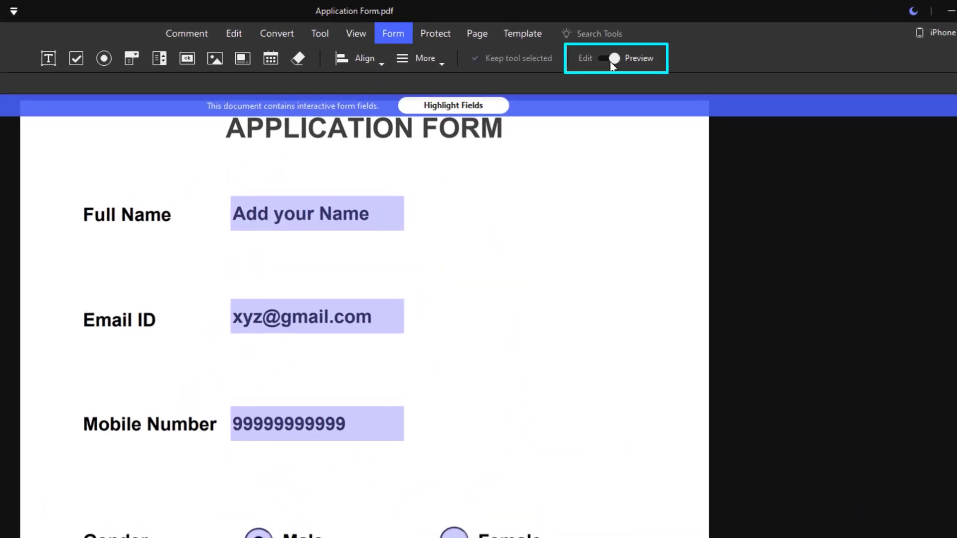
In form edit mode, widen the Full Name field and delete the Email ID field.
{"action": "left_click", "coordinate": [602, 58]}
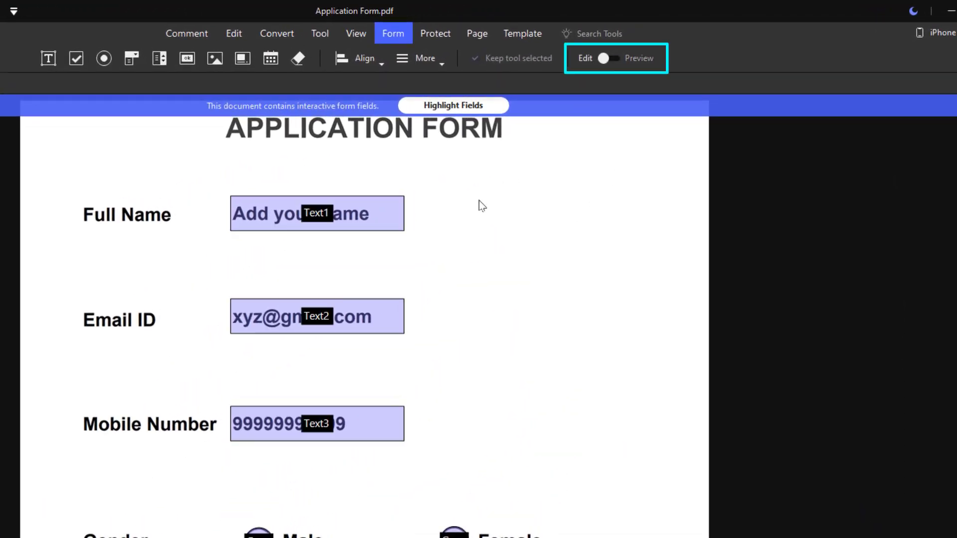
{"action": "left_click", "coordinate": [396, 218]}
{"action": "left_click_drag", "start_coordinate": [404, 213], "coordinate": [469, 213]}
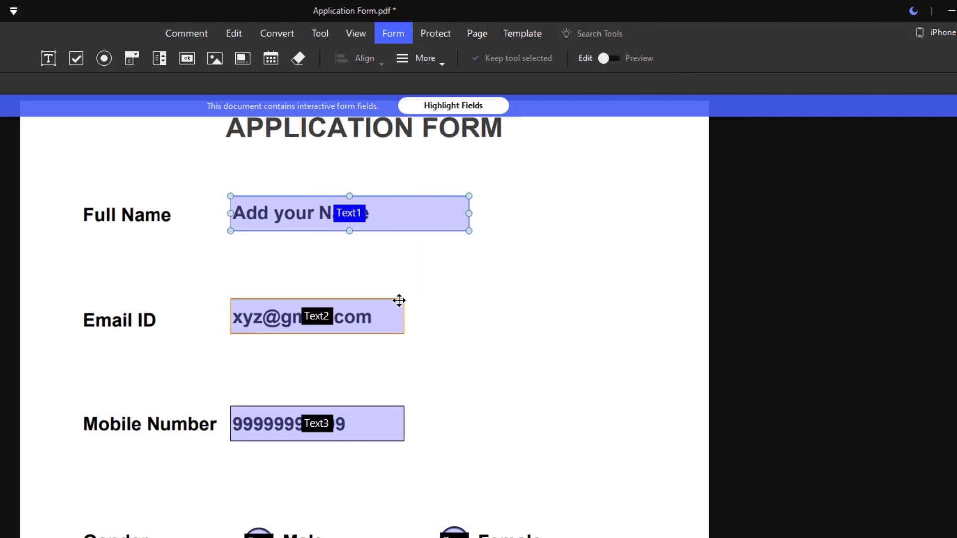
{"action": "left_click_drag", "start_coordinate": [394, 333], "coordinate": [460, 302]}
{"action": "key", "text": "Delete"}
Place a new empty text field beside Email ID.
{"action": "left_click", "coordinate": [48, 59]}
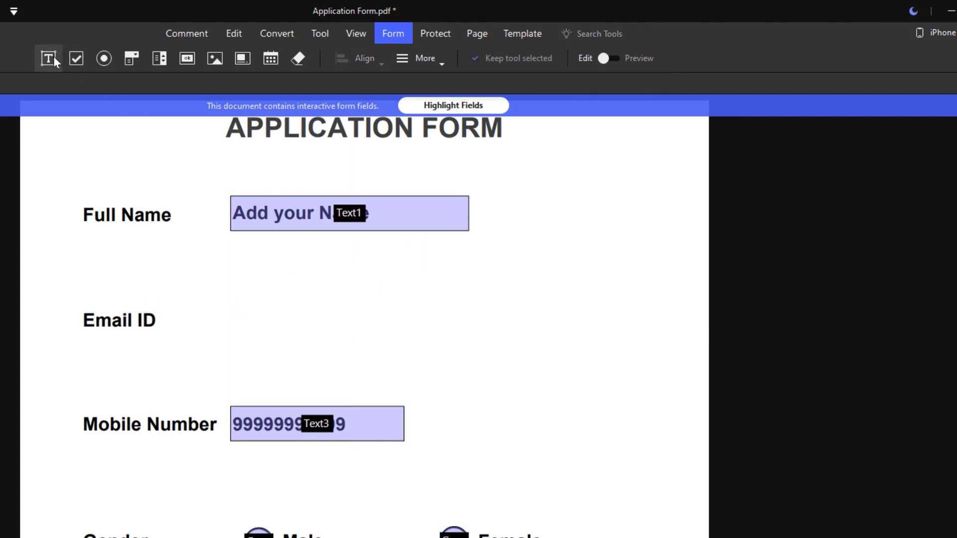
{"action": "left_click", "coordinate": [194, 301]}
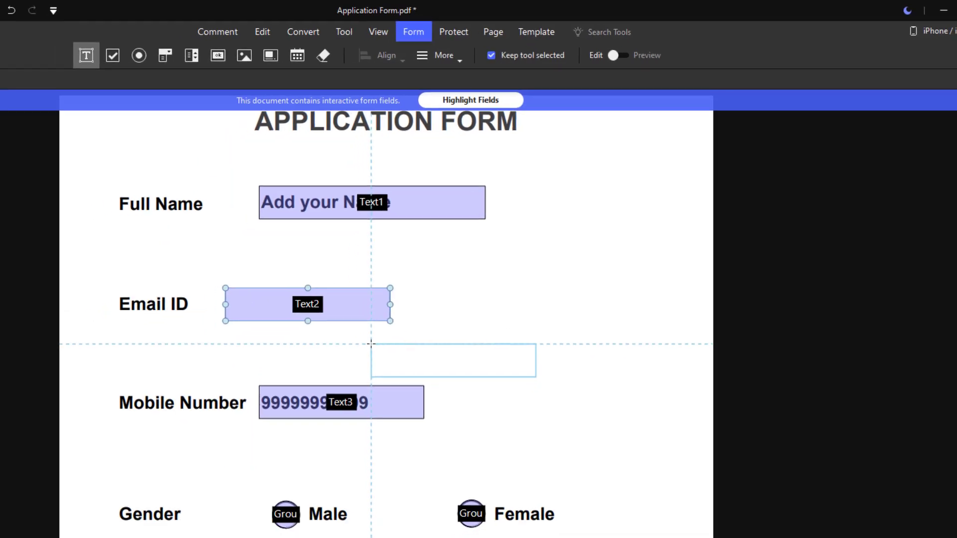
{"action": "key", "text": "Escape"}
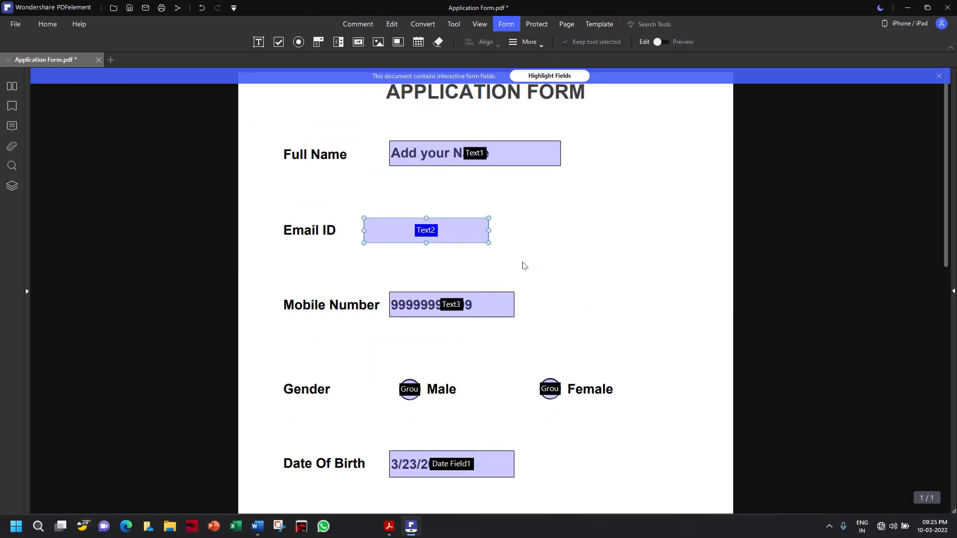